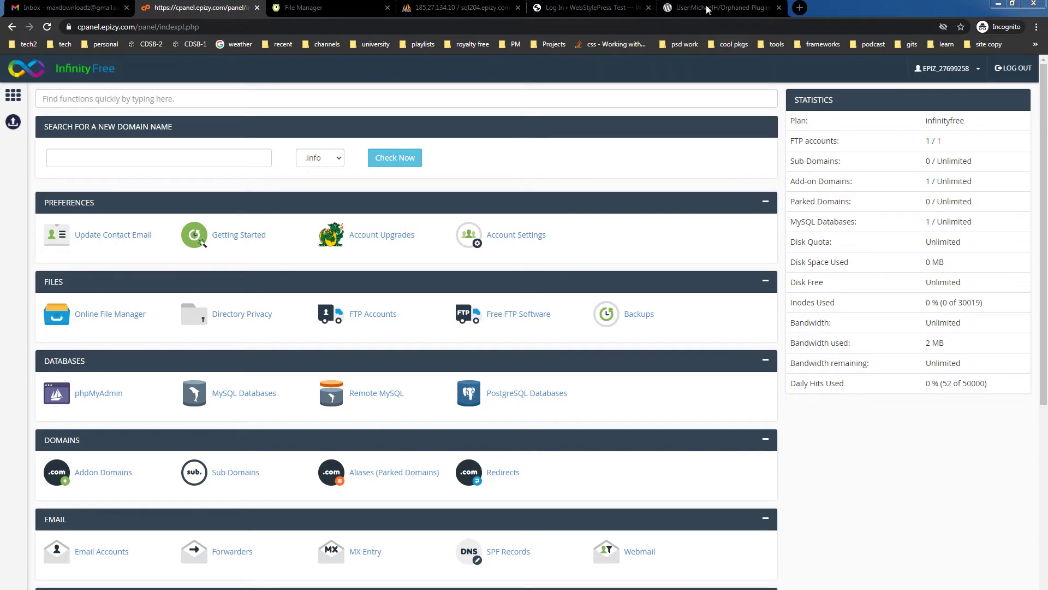
Bring up the Codex Emergency Password Reset Script page and select its PHP code
{"action": "left_click", "coordinate": [709, 8]}
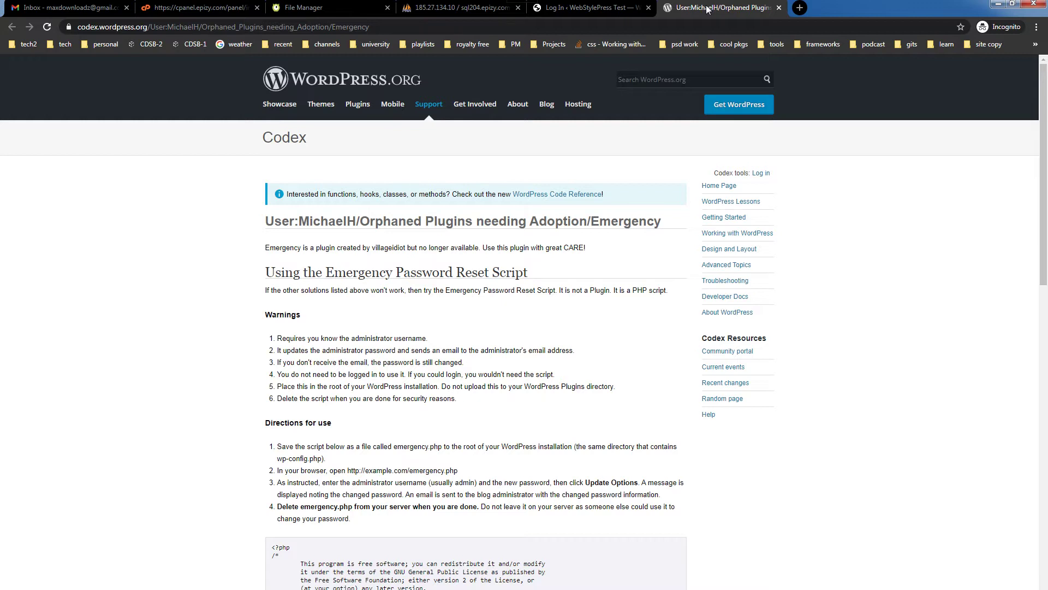
{"action": "scroll", "coordinate": [760, 402], "scroll_direction": "down", "scroll_amount": 6}
{"action": "scroll", "coordinate": [761, 407], "scroll_direction": "down", "scroll_amount": 1}
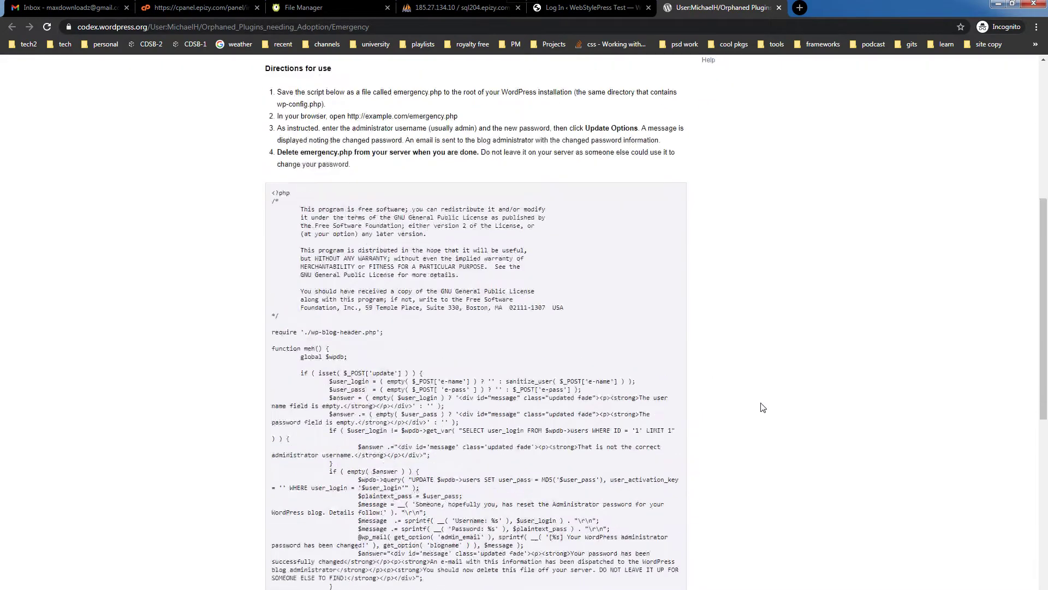
{"action": "scroll", "coordinate": [760, 408], "scroll_direction": "down", "scroll_amount": 1}
{"action": "left_click_drag", "start_coordinate": [272, 109], "coordinate": [485, 493]}
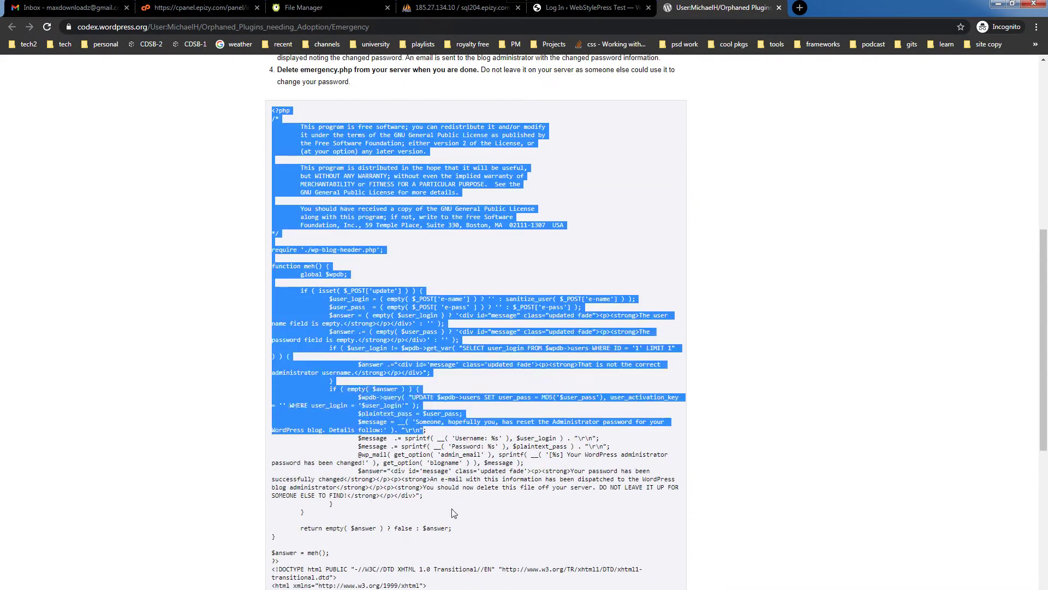
Review the rest of the script code, then go to the WebStylePress Test login page
{"action": "scroll", "coordinate": [485, 494], "scroll_direction": "down", "scroll_amount": 9}
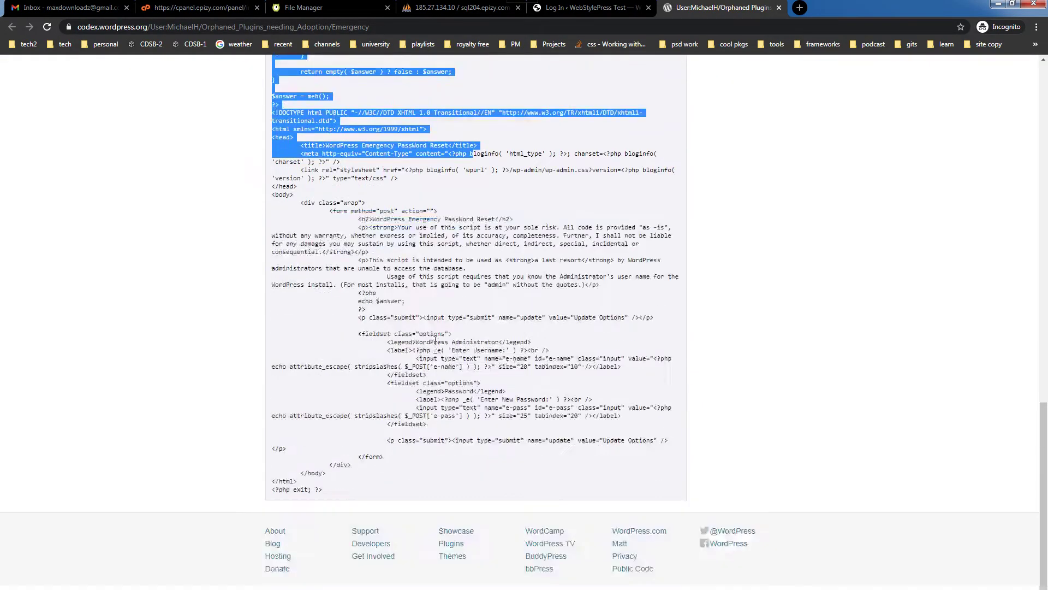
{"action": "mouse_move", "coordinate": [355, 191]}
{"action": "left_mouse_down"}
{"action": "mouse_move", "coordinate": [428, 388]}
{"action": "mouse_move", "coordinate": [432, 480]}
{"action": "left_mouse_up"}
{"action": "left_click", "coordinate": [439, 464]}
{"action": "scroll", "coordinate": [518, 426], "scroll_direction": "up", "scroll_amount": 8}
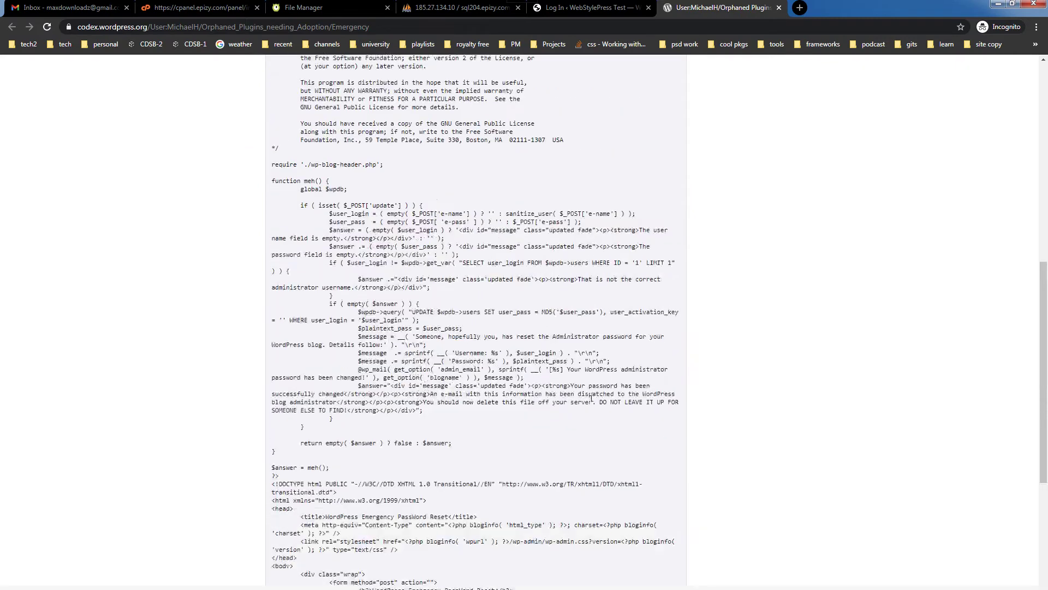
{"action": "scroll", "coordinate": [591, 397], "scroll_direction": "up", "scroll_amount": 3}
{"action": "scroll", "coordinate": [591, 397], "scroll_direction": "up", "scroll_amount": 2}
{"action": "scroll", "coordinate": [593, 402], "scroll_direction": "down", "scroll_amount": 2}
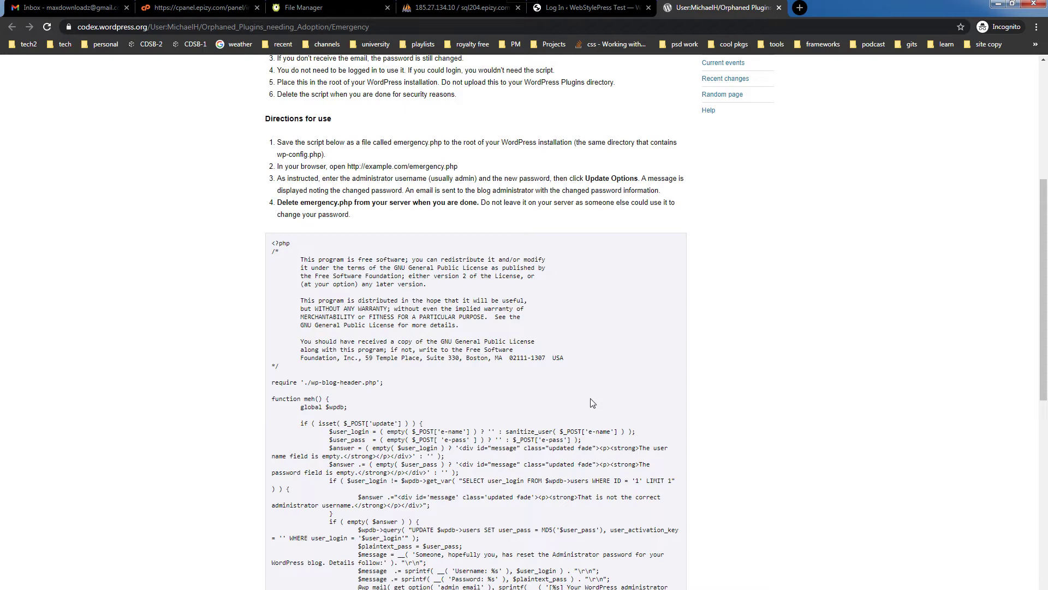
{"action": "left_click", "coordinate": [572, 9]}
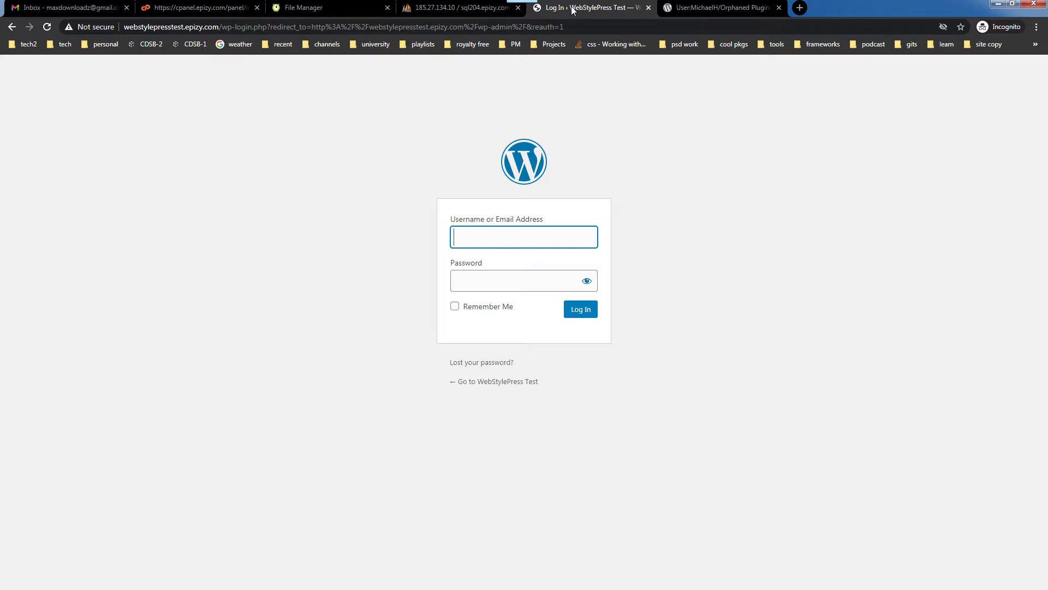
Sign in to the WordPress admin as wsp with the current password
{"action": "type", "text": "wsp"}
{"action": "key", "text": "Tab"}
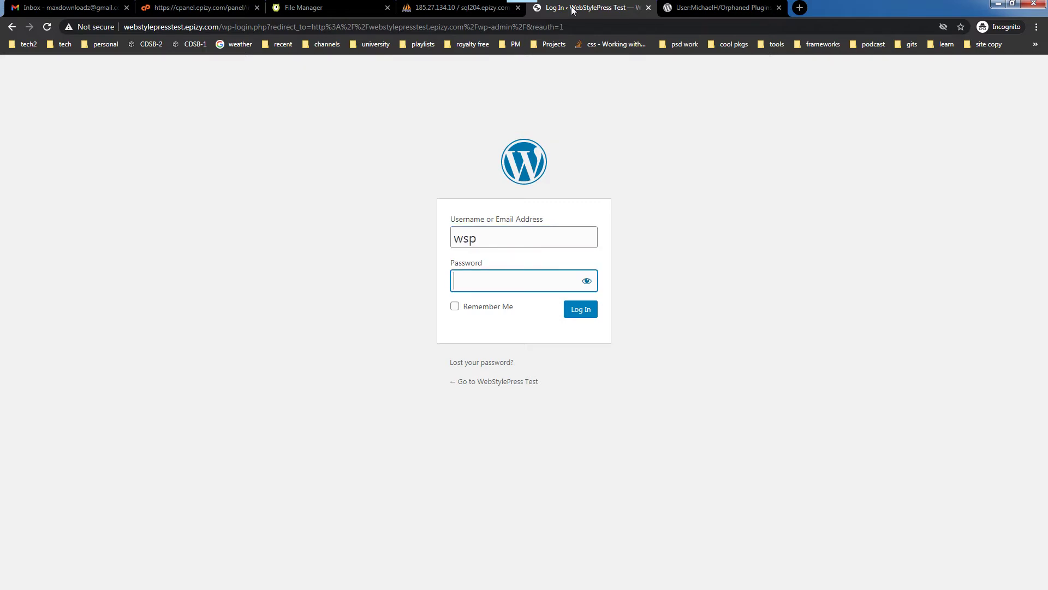
{"action": "type", "text": "•••••••"}
{"action": "type", "text": "••"}
{"action": "key", "text": "Return"}
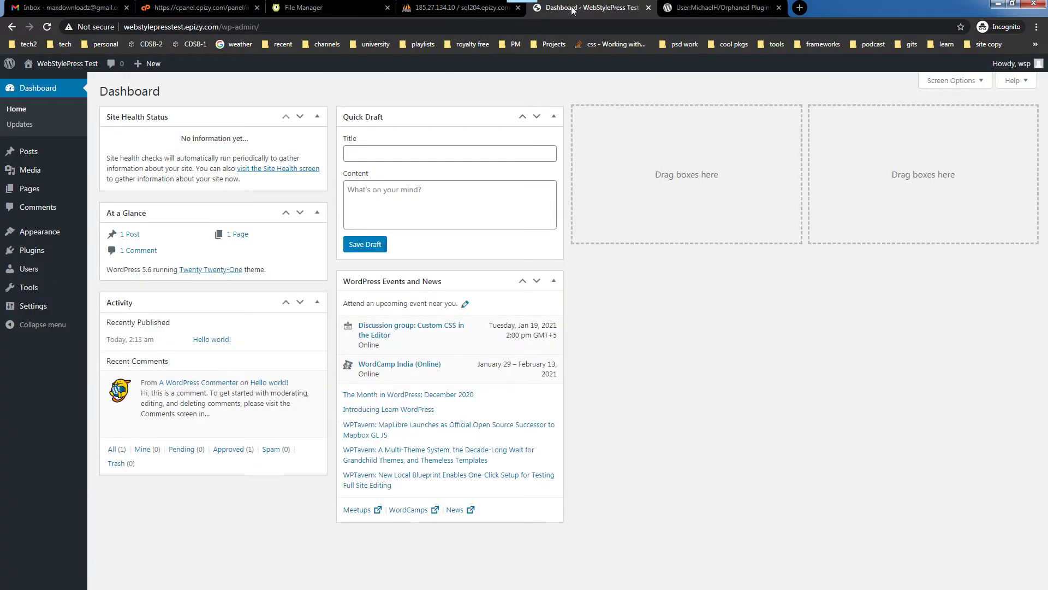
{"action": "mouse_move", "coordinate": [1015, 63]}
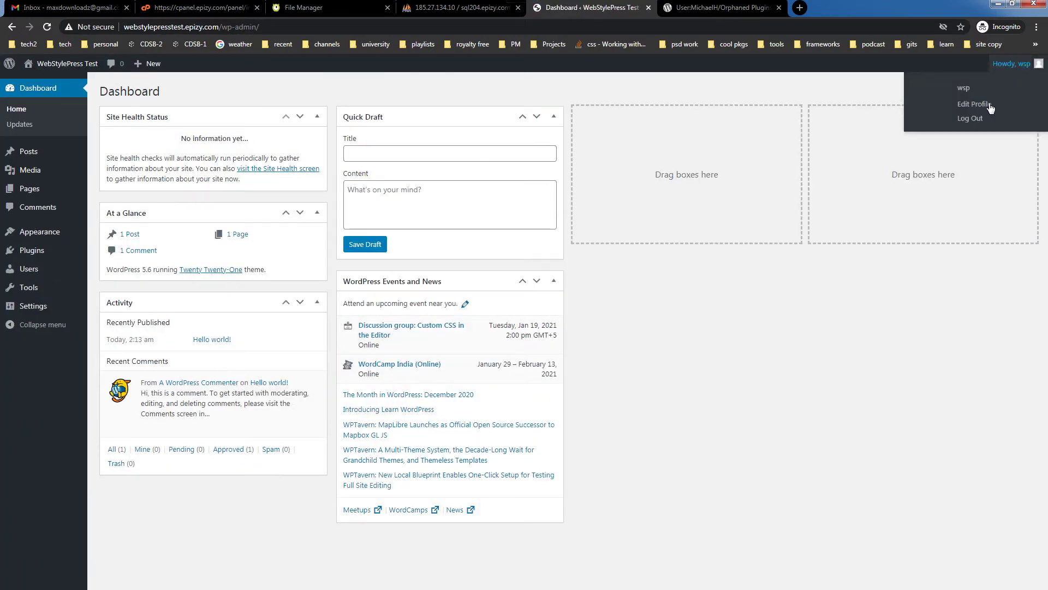
Log out of the dashboard and go back to the Codex emergency script page
{"action": "left_click", "coordinate": [976, 119]}
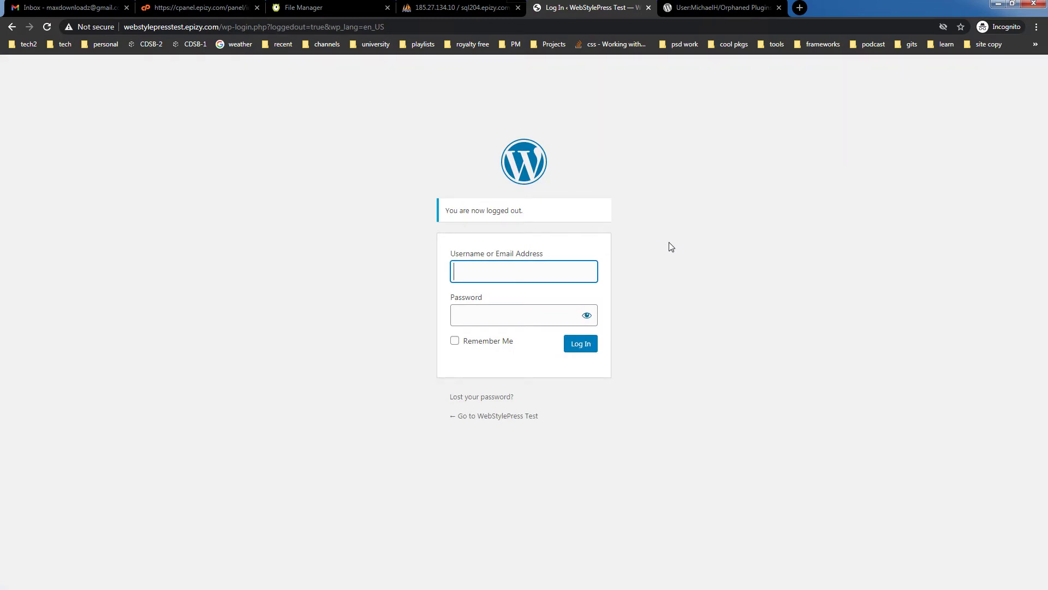
{"action": "left_click", "coordinate": [681, 8]}
{"action": "scroll", "coordinate": [683, 317], "scroll_direction": "down", "scroll_amount": 4}
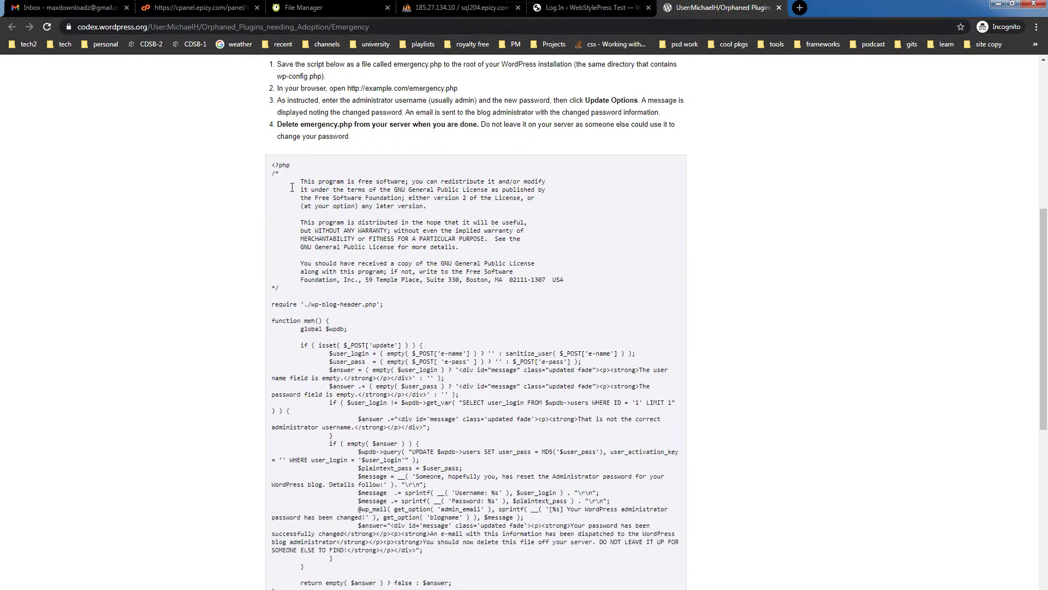
Select the full emergency script from <?php to <?php exit; ?>, then return to the control panel
{"action": "left_click_drag", "start_coordinate": [271, 164], "coordinate": [382, 584]}
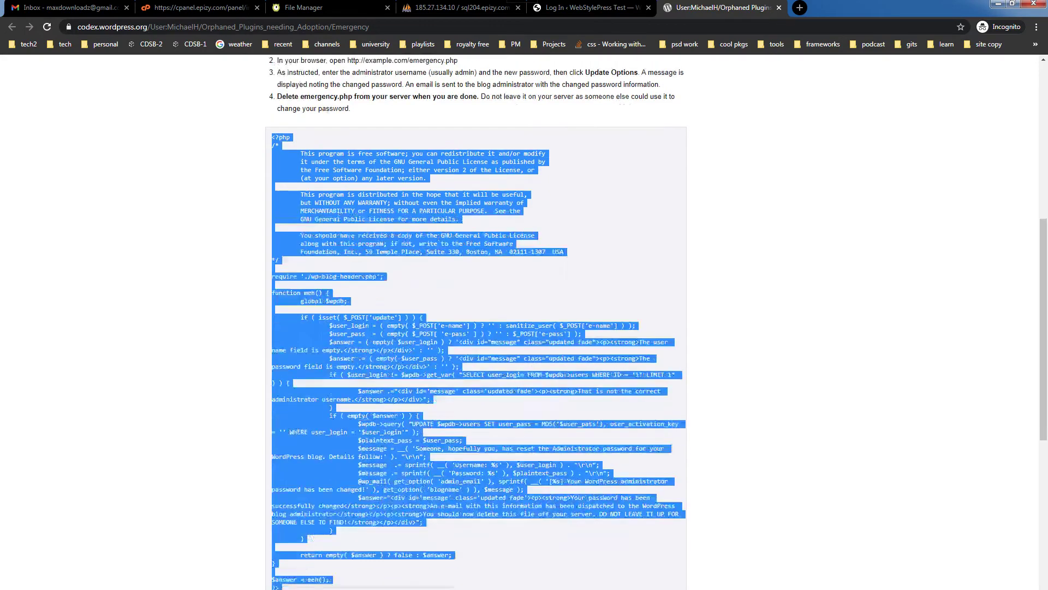
{"action": "left_click_drag", "start_coordinate": [423, 434], "coordinate": [411, 483]}
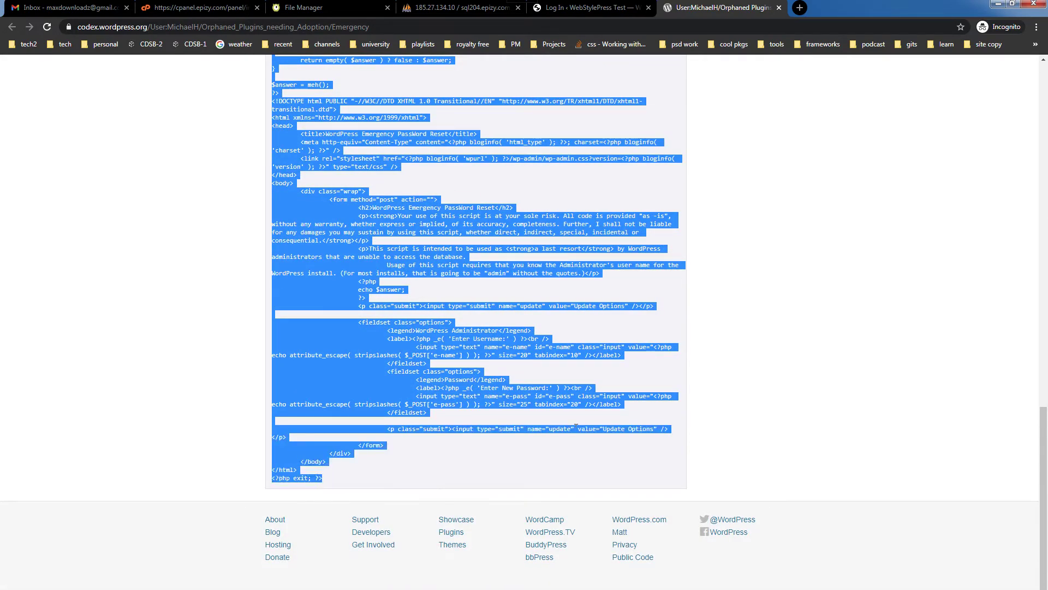
{"action": "scroll", "coordinate": [411, 483], "scroll_direction": "up", "scroll_amount": 10}
{"action": "scroll", "coordinate": [581, 426], "scroll_direction": "up", "scroll_amount": 15}
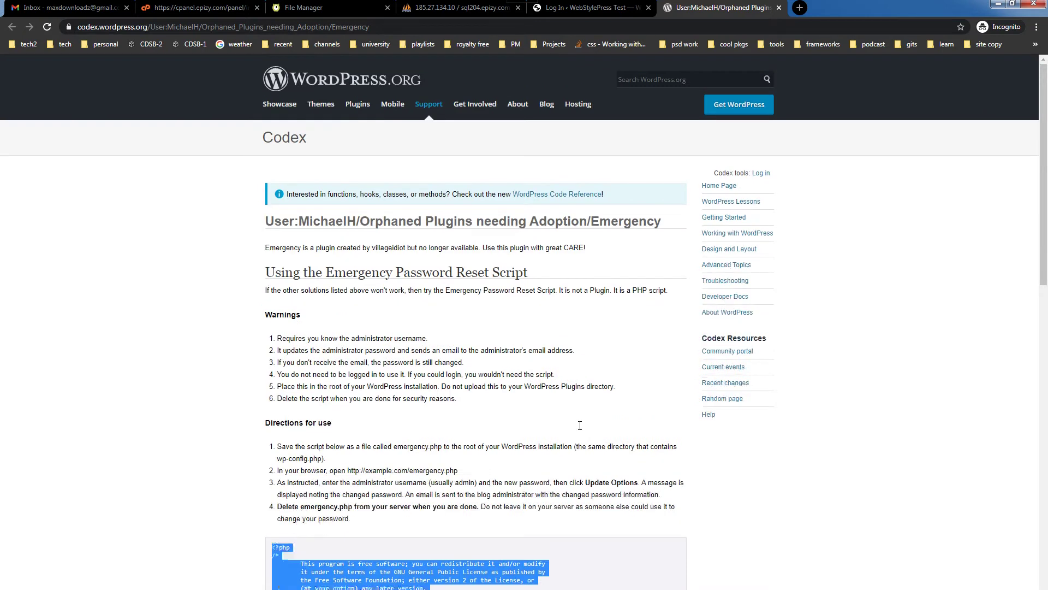
{"action": "left_click", "coordinate": [178, 10]}
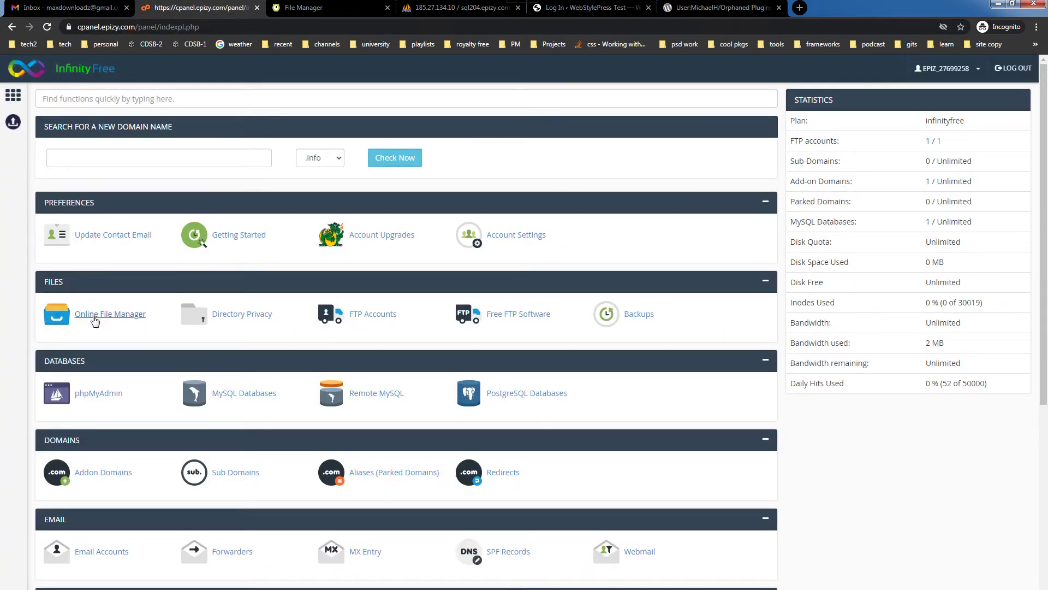
Create a new file named emergency.php in htdocs
{"action": "left_click", "coordinate": [330, 17]}
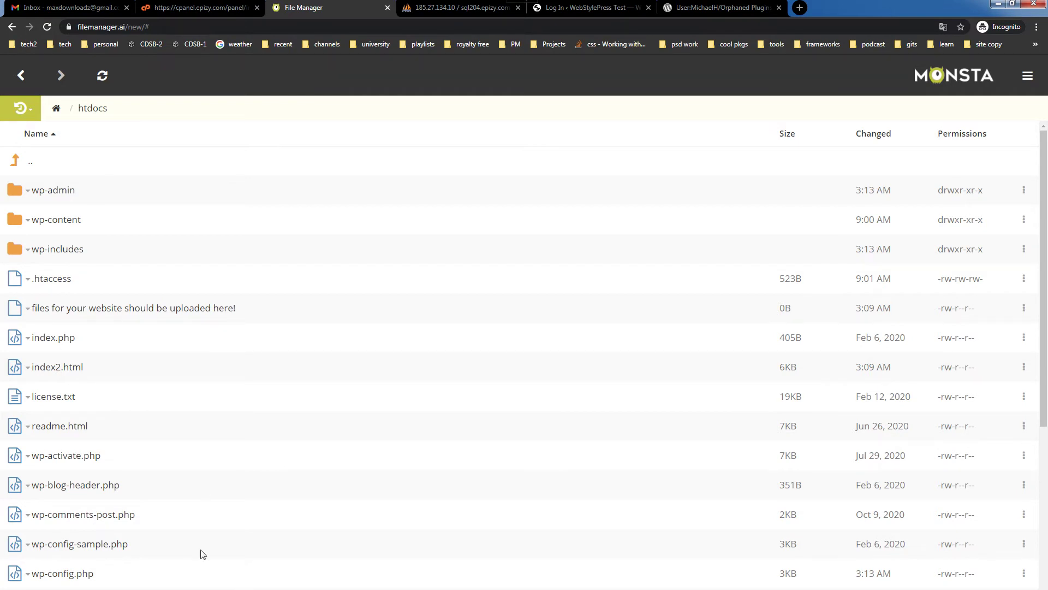
{"action": "right_click", "coordinate": [83, 552]}
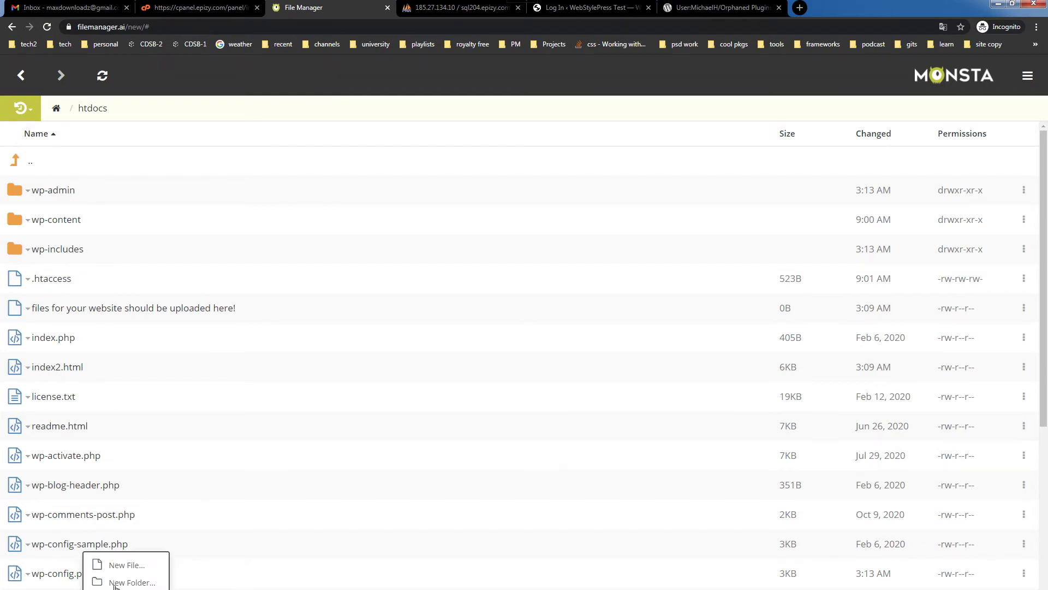
{"action": "left_click", "coordinate": [123, 565]}
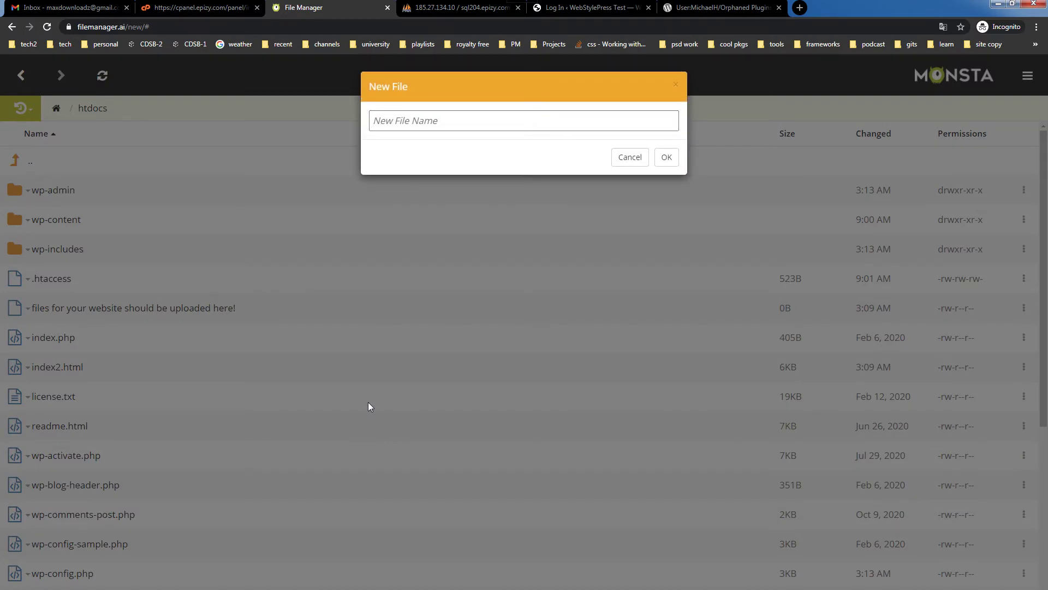
{"action": "type", "text": "emergen"}
{"action": "type", "text": "cy.php"}
{"action": "left_click", "coordinate": [665, 159]}
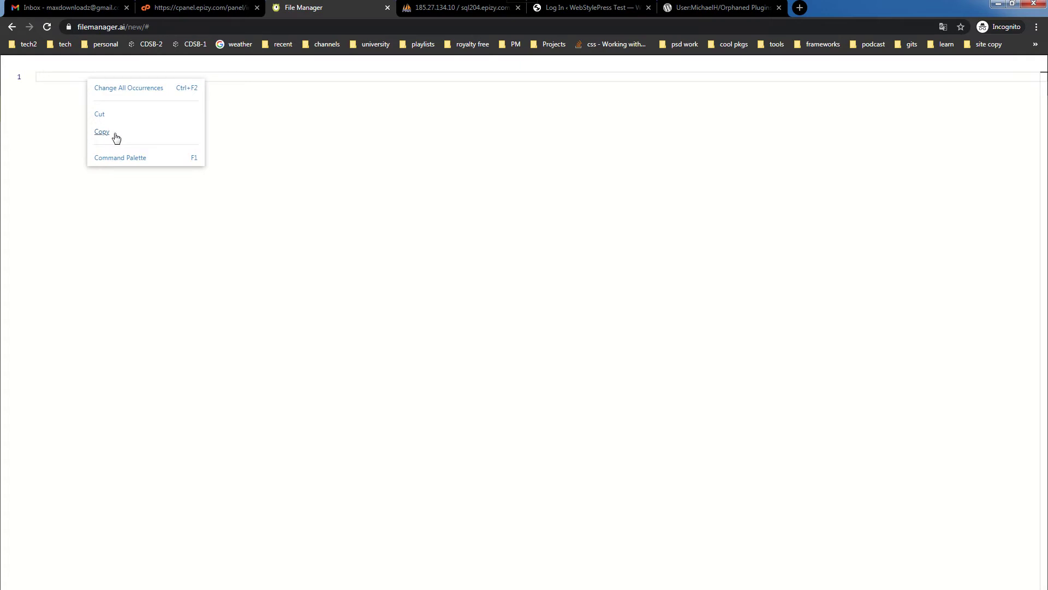
Paste the emergency reset script into emergency.php and save it
{"action": "left_click", "coordinate": [72, 81]}
{"action": "key", "text": "ctrl+v"}
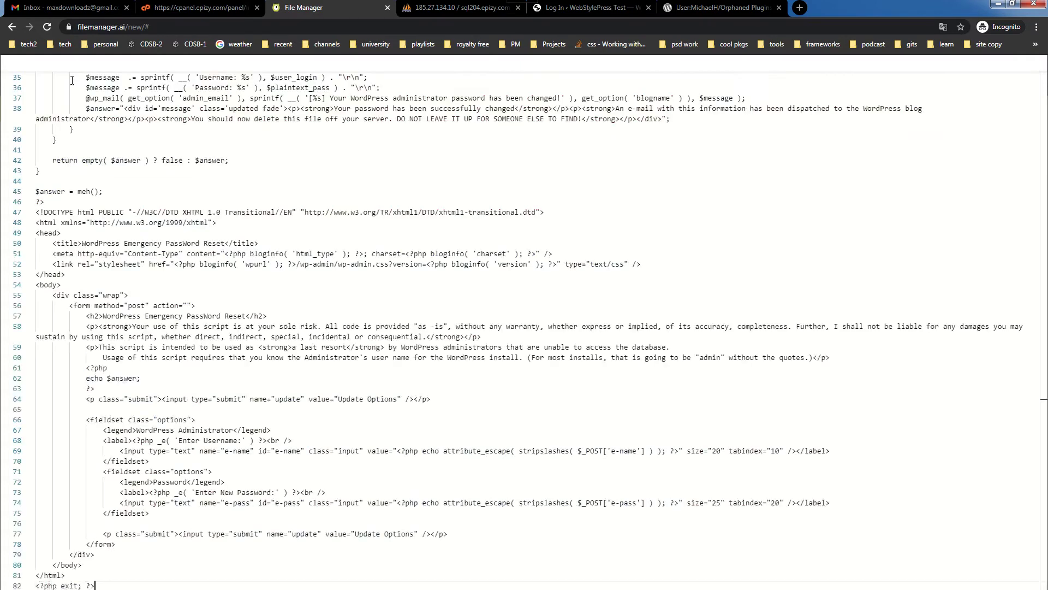
{"action": "scroll", "coordinate": [342, 366], "scroll_direction": "down", "scroll_amount": 2}
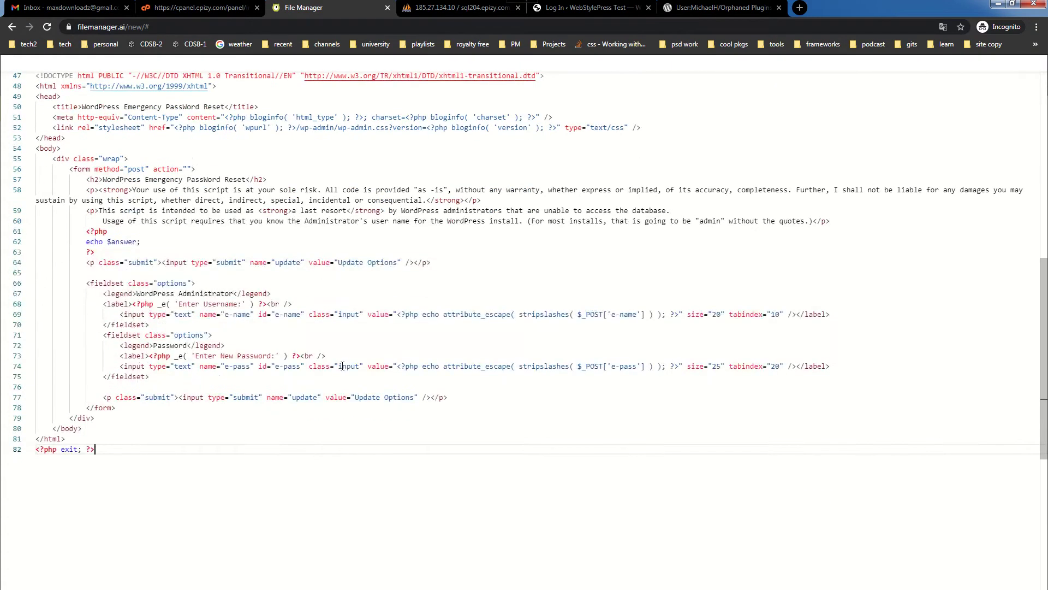
{"action": "scroll", "coordinate": [342, 365], "scroll_direction": "up", "scroll_amount": 2}
{"action": "scroll", "coordinate": [342, 366], "scroll_direction": "up", "scroll_amount": 5}
{"action": "scroll", "coordinate": [342, 366], "scroll_direction": "up", "scroll_amount": 2}
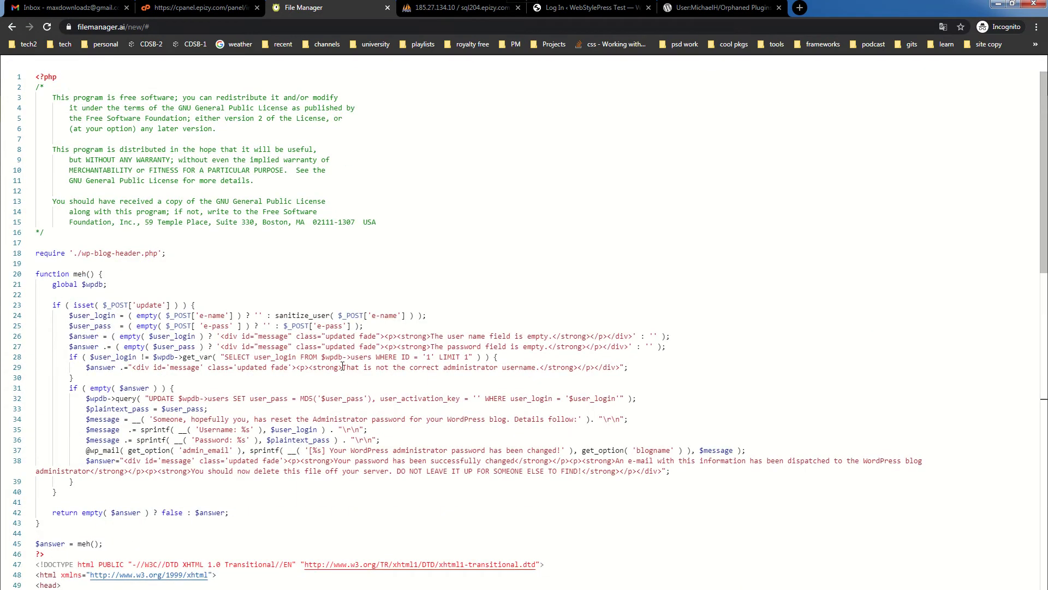
{"action": "key", "text": "ctrl+s"}
{"action": "key", "text": "Escape"}
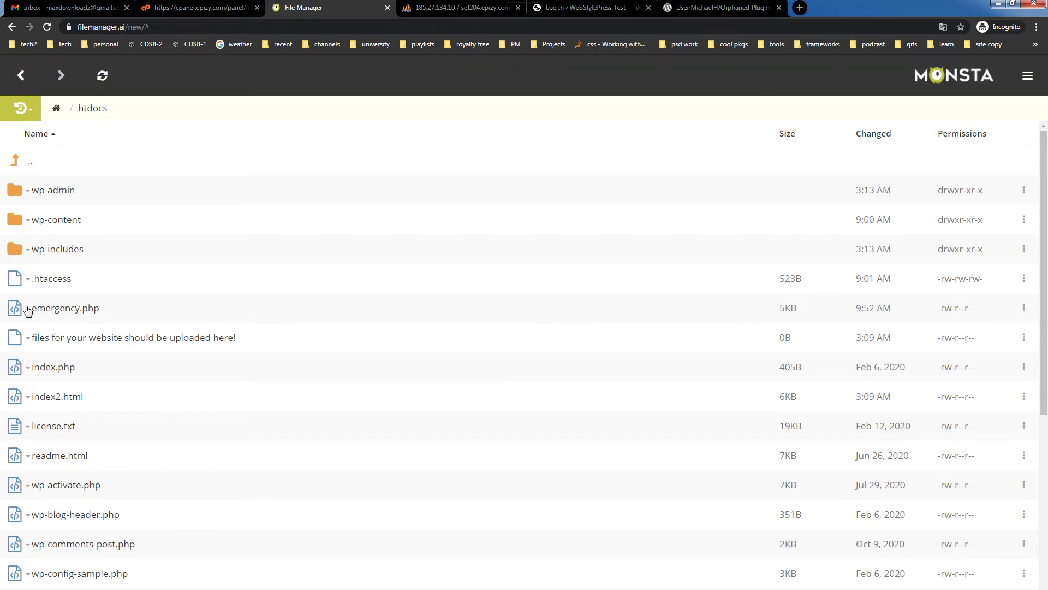
Reopen emergency.php to verify the script, close it, and return to the InfinityFree panel
{"action": "left_click", "coordinate": [27, 310]}
{"action": "left_click", "coordinate": [56, 333]}
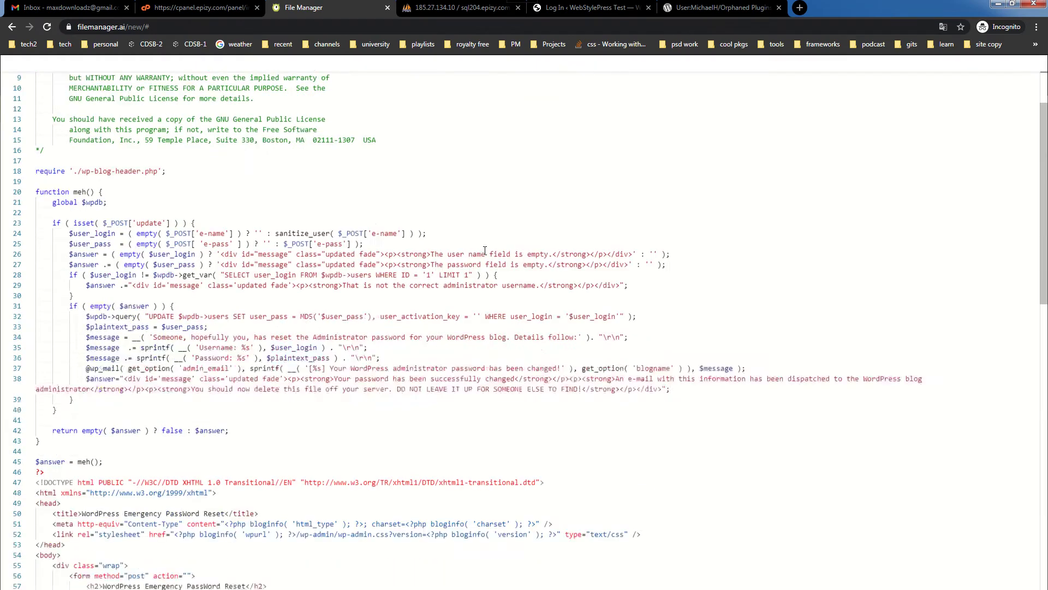
{"action": "scroll", "coordinate": [485, 251], "scroll_direction": "down", "scroll_amount": 6}
{"action": "scroll", "coordinate": [485, 250], "scroll_direction": "up", "scroll_amount": 1}
{"action": "scroll", "coordinate": [485, 251], "scroll_direction": "up", "scroll_amount": 6}
{"action": "scroll", "coordinate": [485, 250], "scroll_direction": "up", "scroll_amount": 1}
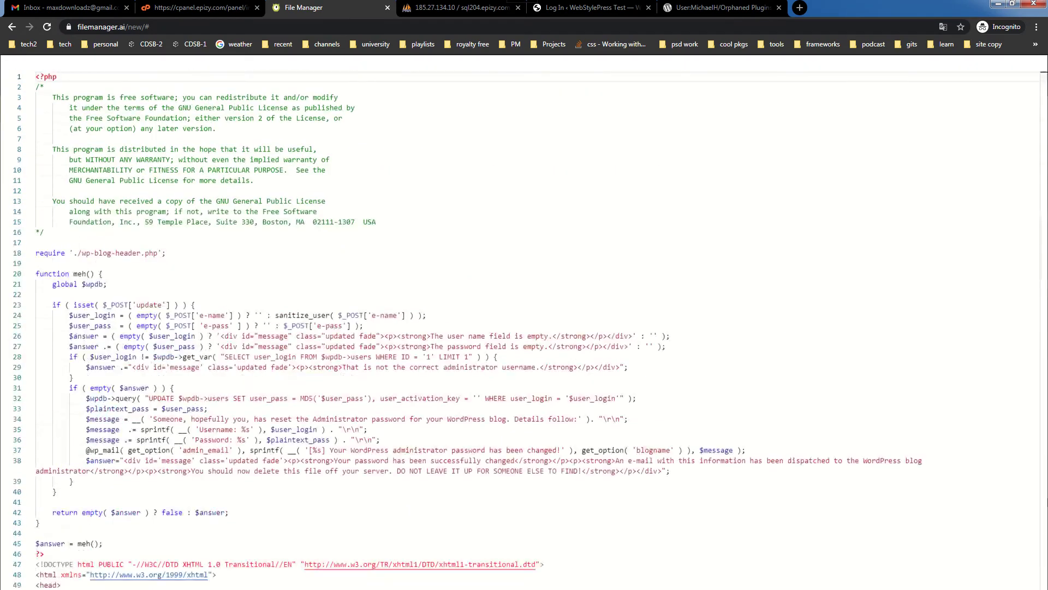
{"action": "key", "text": "Escape"}
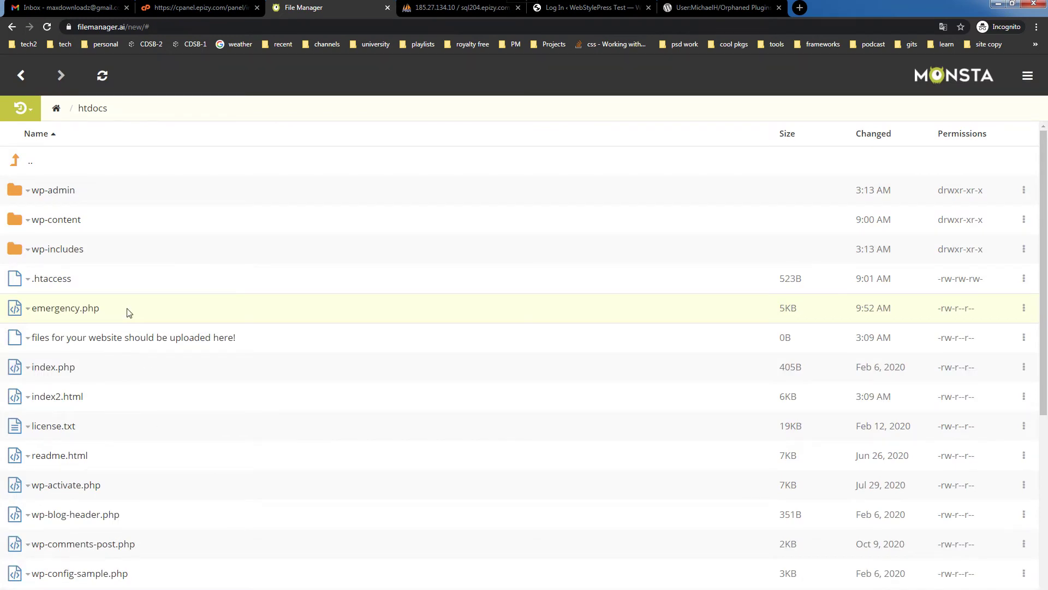
{"action": "left_click", "coordinate": [193, 12]}
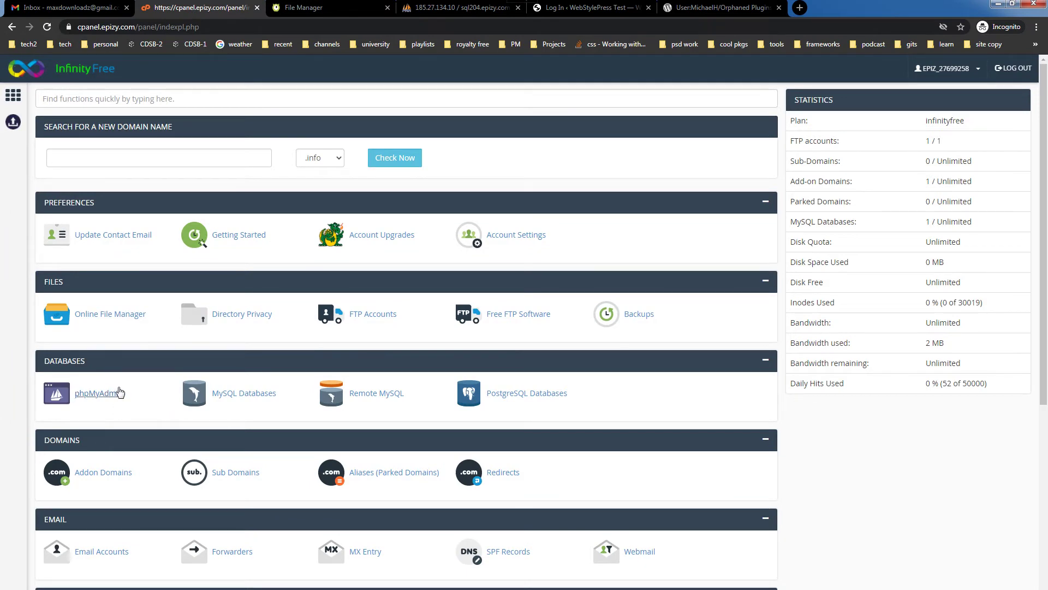
Browse wpcs_users in phpMyAdmin to see the single wsp account, then return to htdocs
{"action": "left_click", "coordinate": [364, 3]}
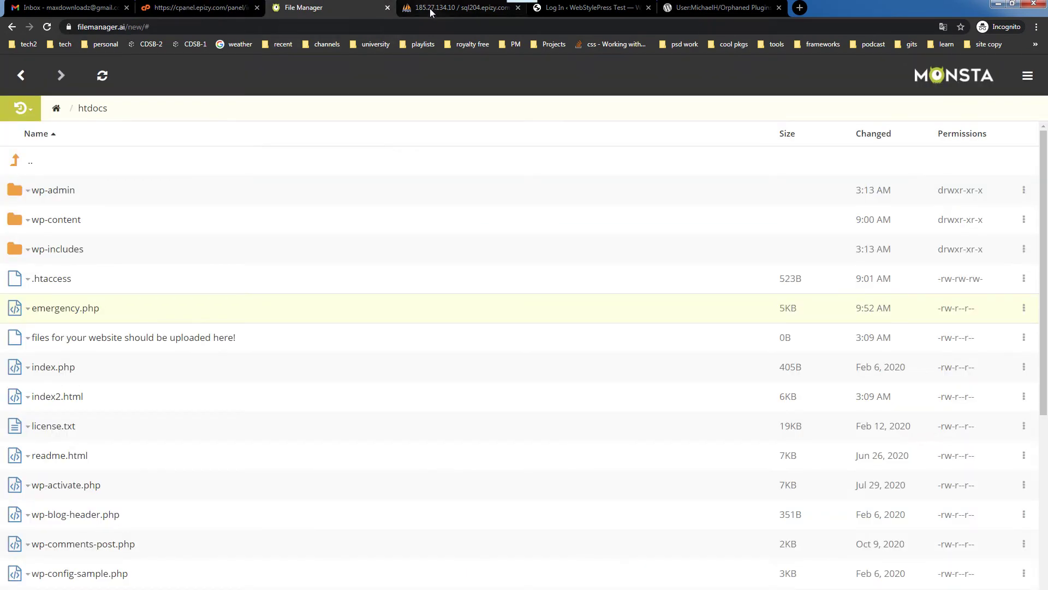
{"action": "left_click", "coordinate": [430, 9]}
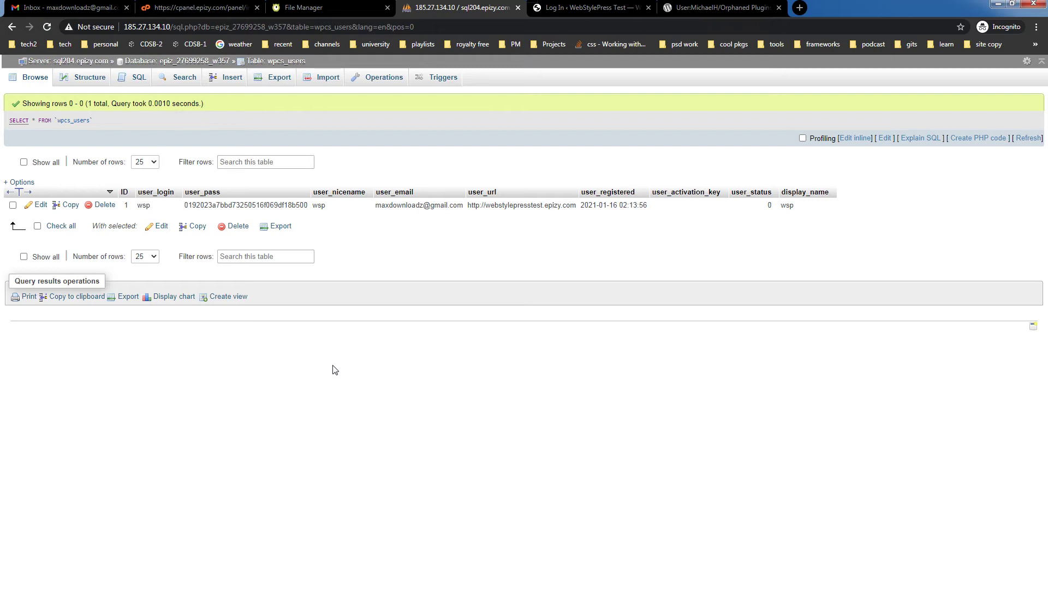
{"action": "left_click", "coordinate": [299, 11]}
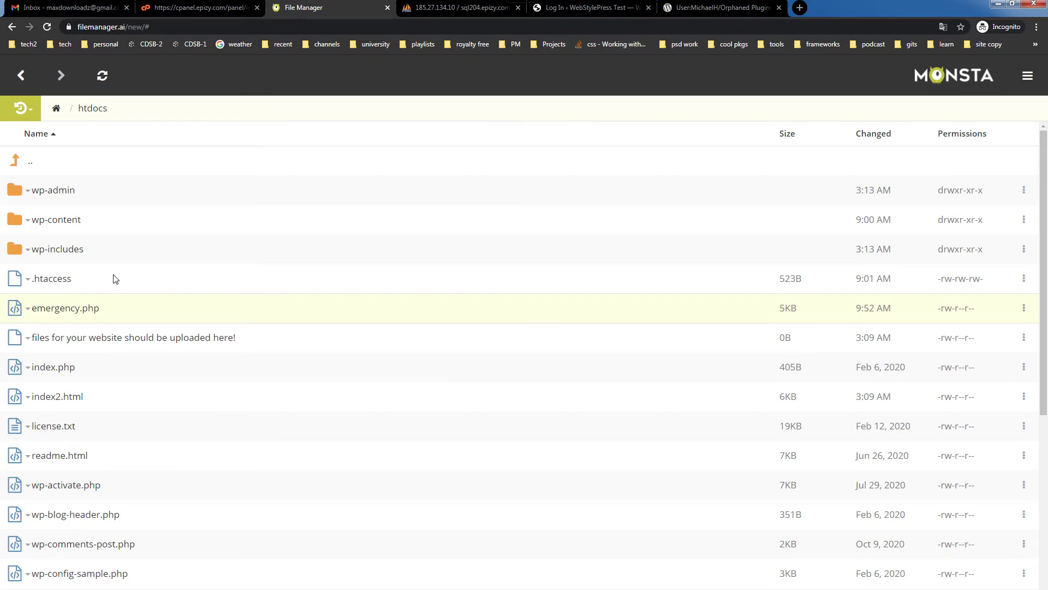
Load the WebStylePress Test home page in a new tab
{"action": "left_click", "coordinate": [801, 7]}
{"action": "type", "text": "http://webstylepresstest.epizy.com/"}
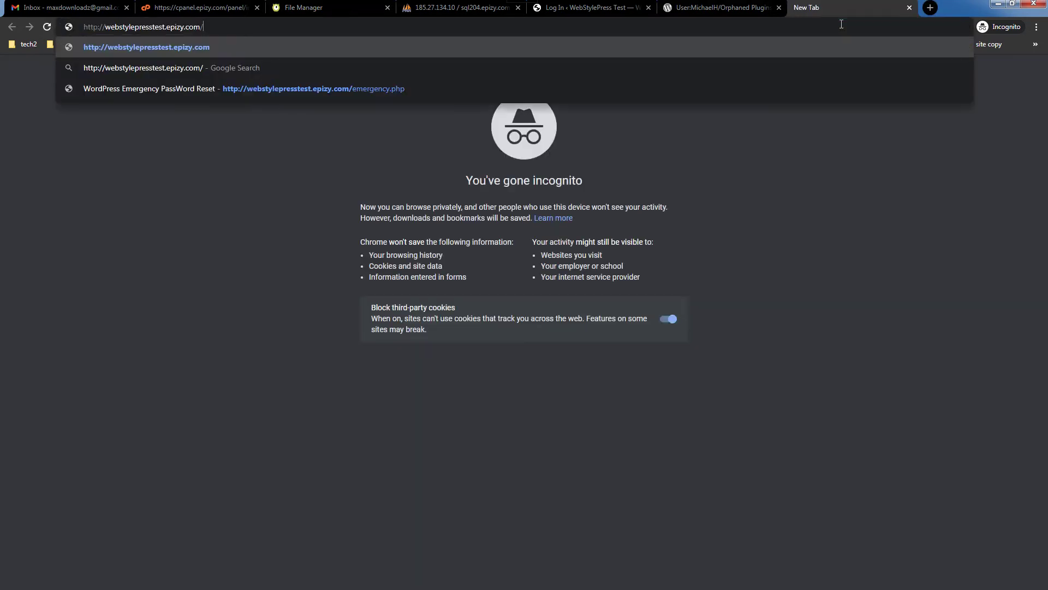
{"action": "key", "text": "Return"}
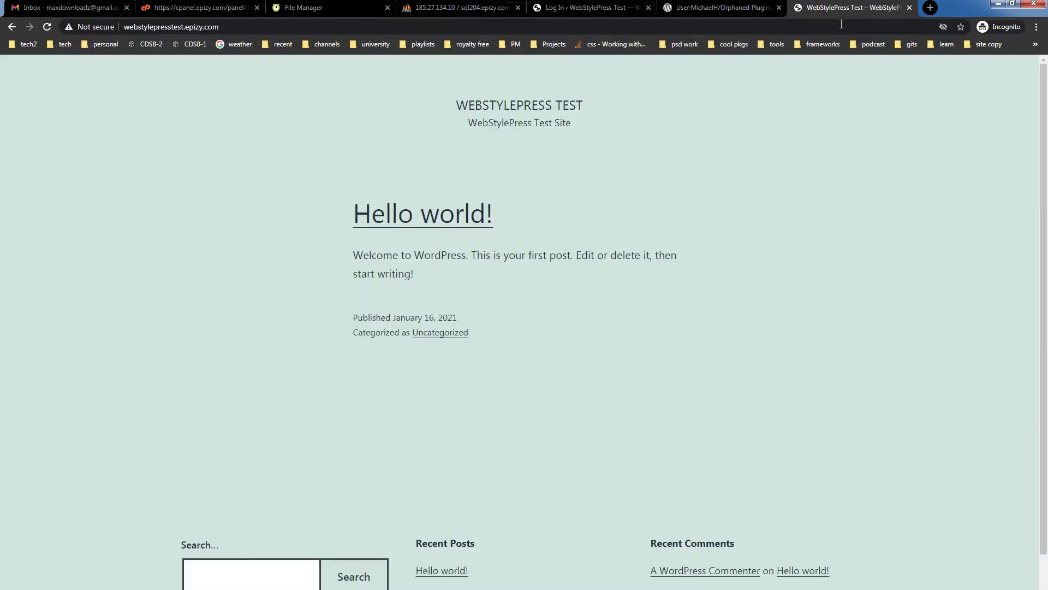
Append /emergency to the site address to load the emergency reset page
{"action": "left_click", "coordinate": [842, 24]}
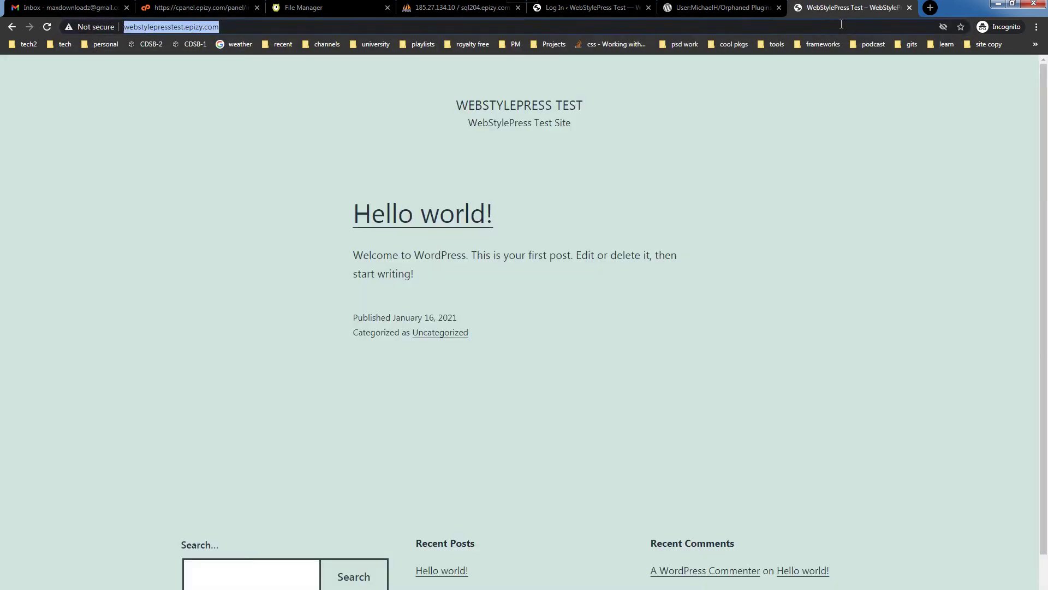
{"action": "left_click", "coordinate": [842, 24]}
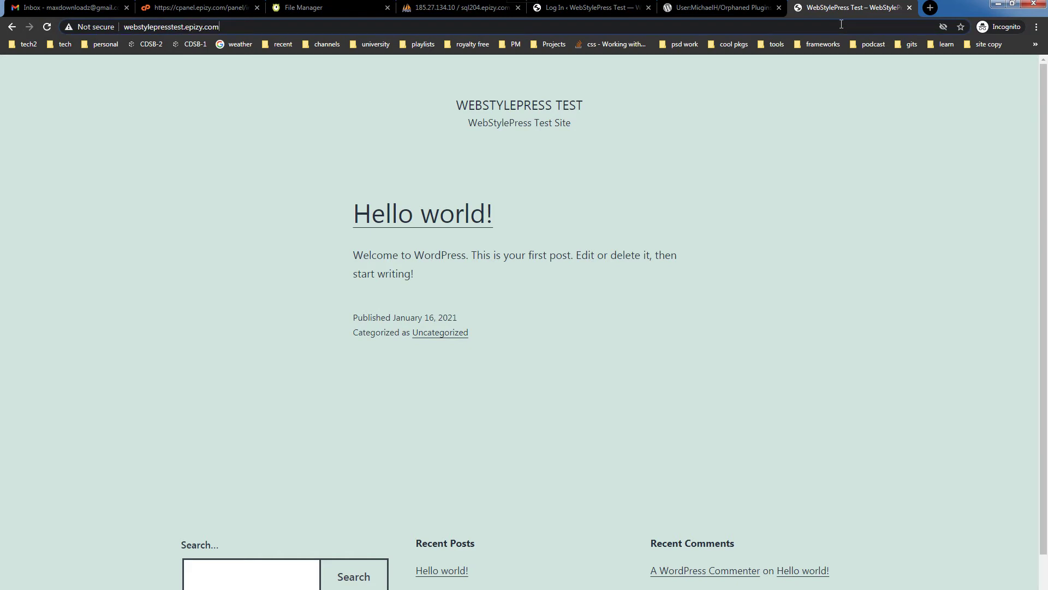
{"action": "type", "text": "/emerg"}
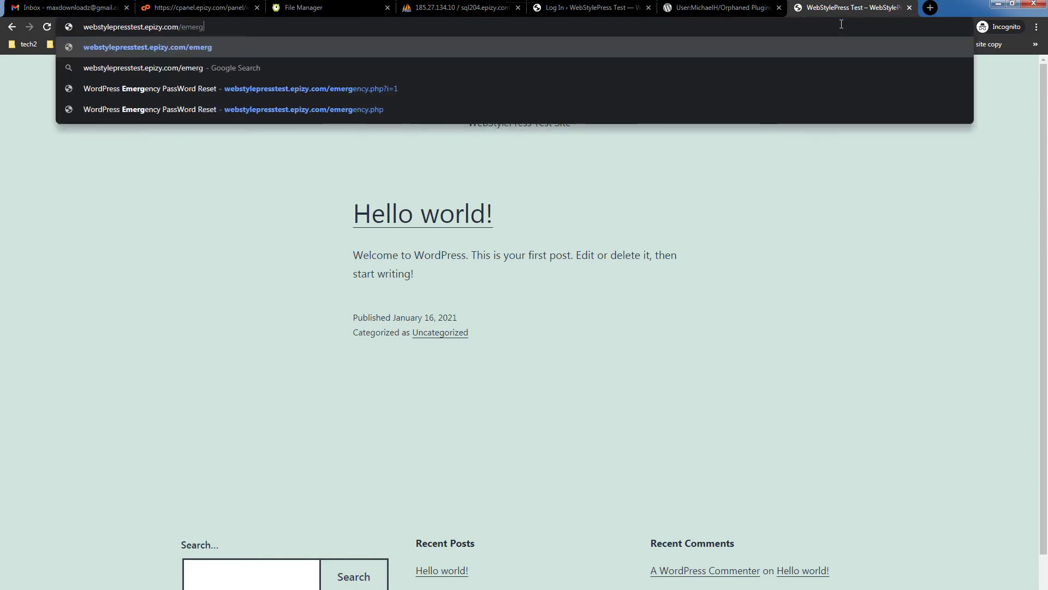
{"action": "type", "text": "ency.php"}
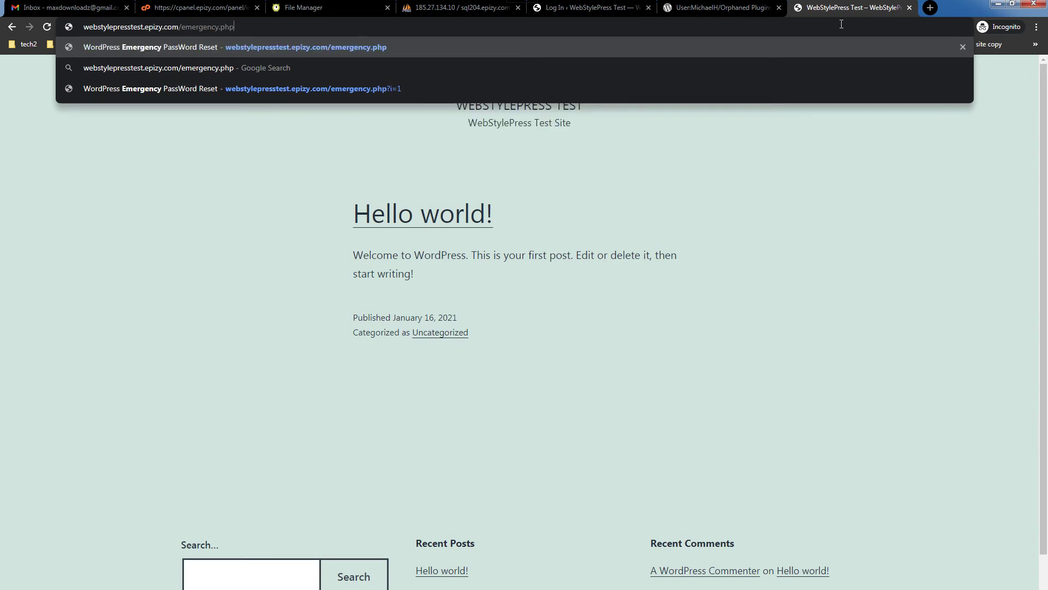
{"action": "key", "text": "Return"}
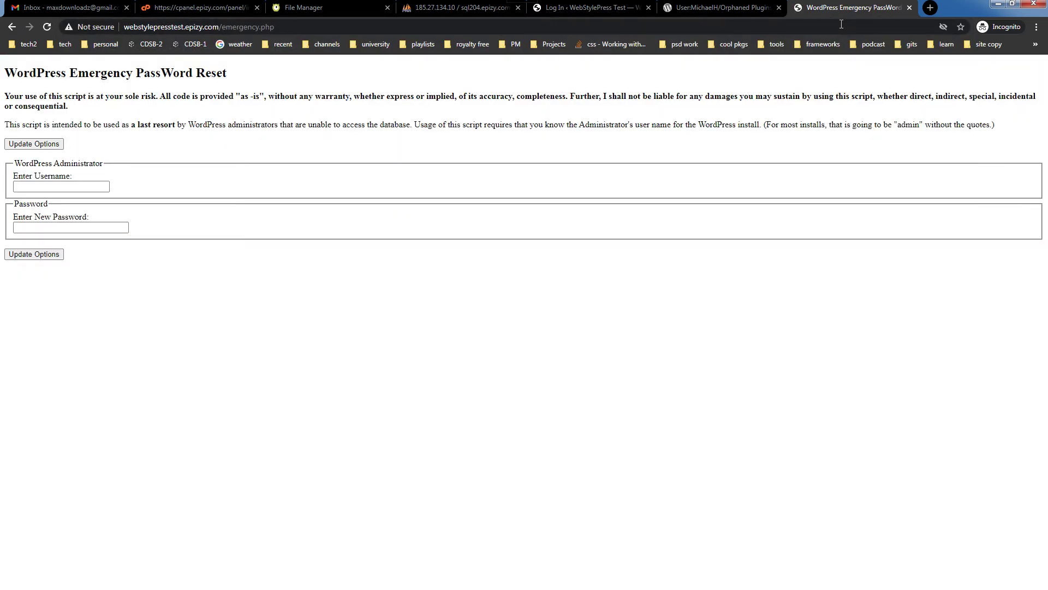
{"action": "key", "text": "ctrl+plus"}
{"action": "key", "text": "ctrl+plus"}
{"action": "key", "text": "ctrl+plus"}
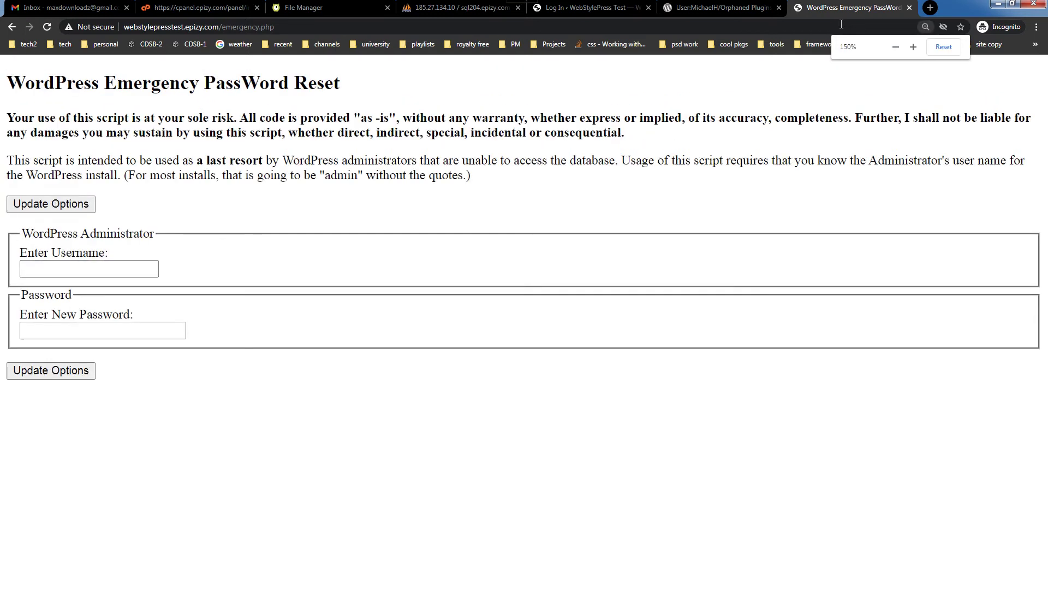
{"action": "key", "text": "ctrl+plus"}
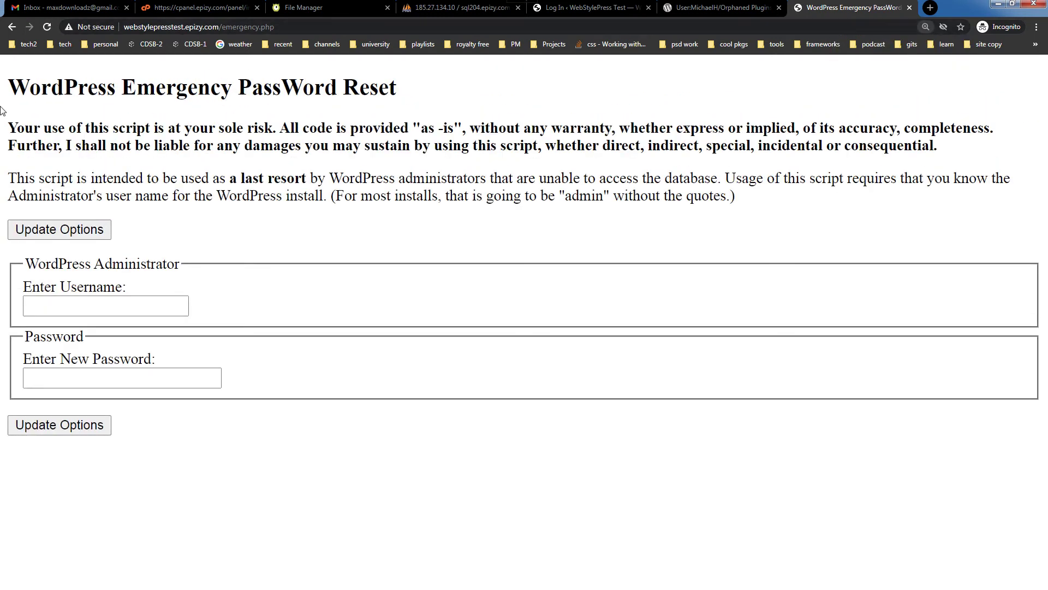
{"action": "left_click", "coordinate": [94, 308]}
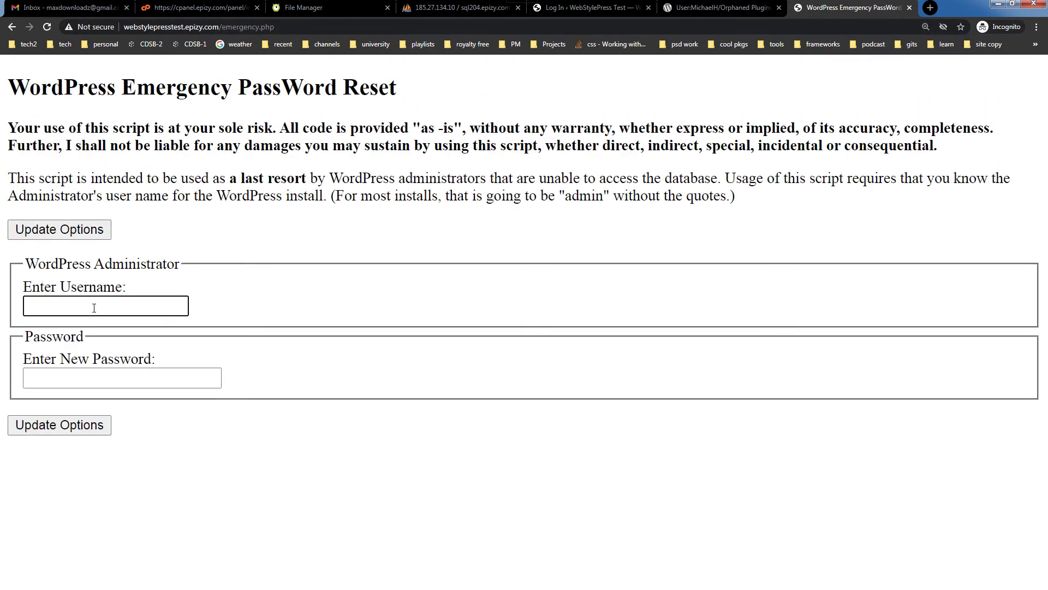
{"action": "type", "text": "wsp"}
{"action": "left_click", "coordinate": [88, 376]}
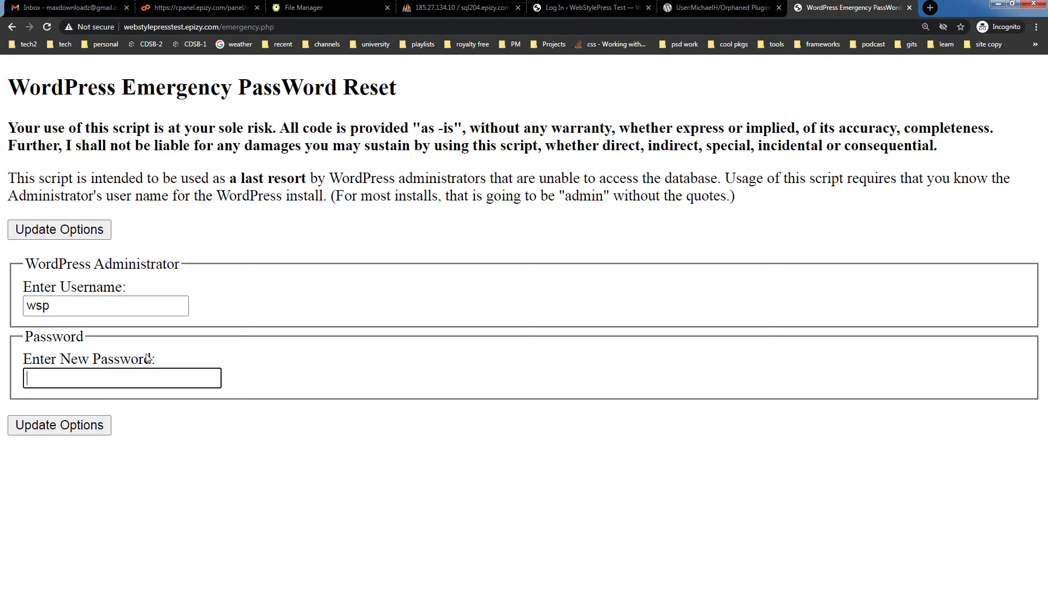
{"action": "left_click_drag", "start_coordinate": [146, 359], "coordinate": [55, 359]}
{"action": "left_click", "coordinate": [160, 381]}
{"action": "key", "text": "ctrl+a"}
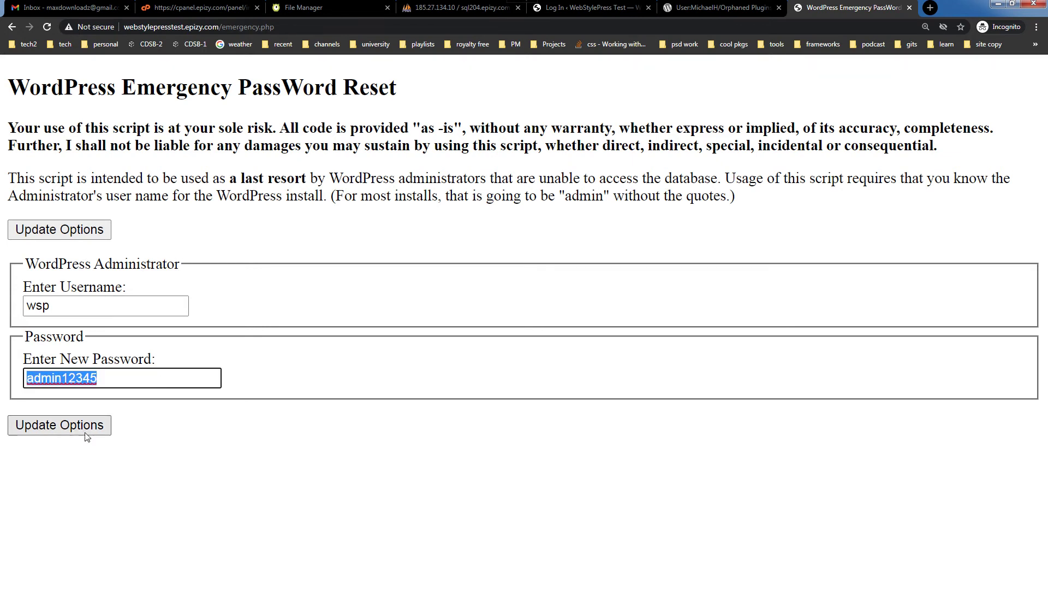
{"action": "left_click", "coordinate": [86, 435]}
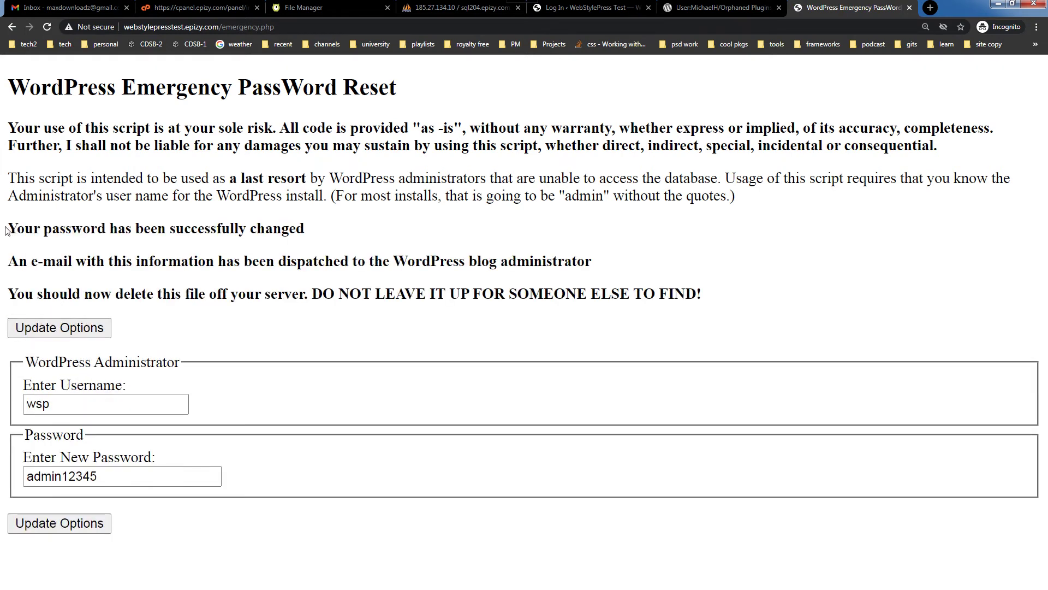
{"action": "left_click_drag", "start_coordinate": [7, 228], "coordinate": [309, 228]}
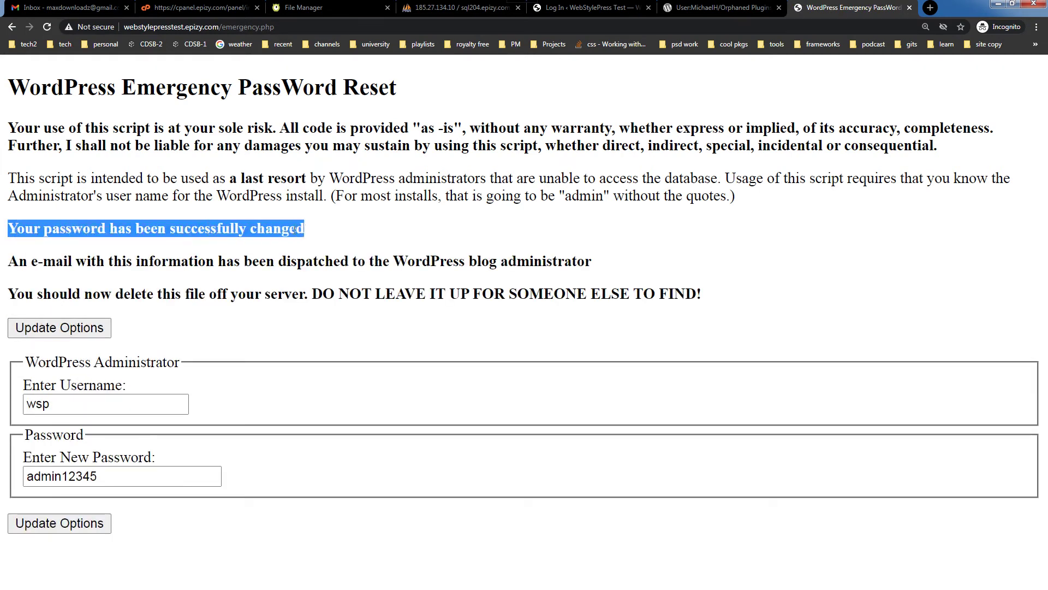
{"action": "left_click_drag", "start_coordinate": [27, 261], "coordinate": [326, 264]}
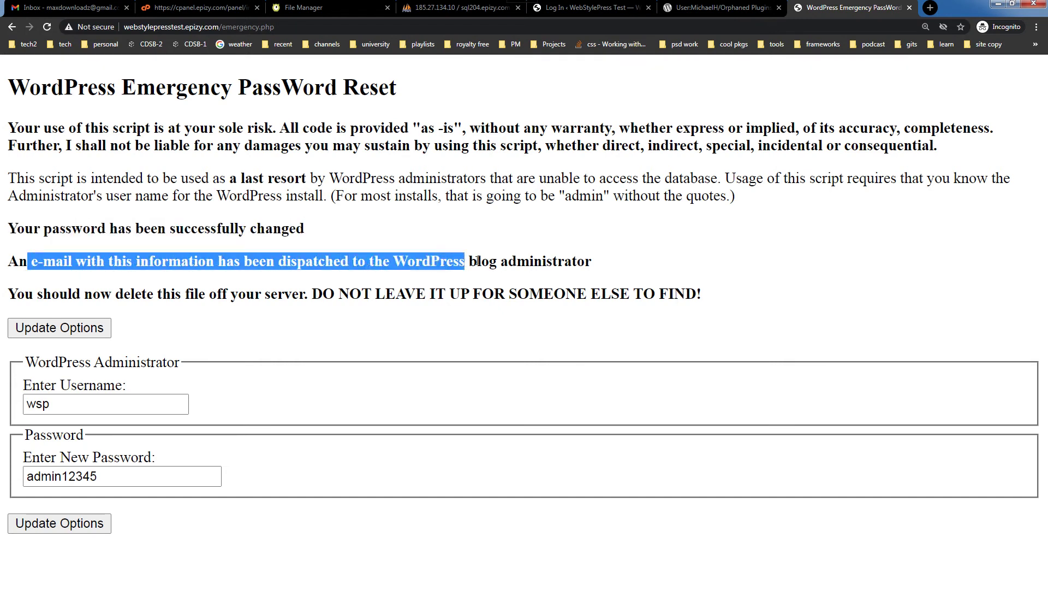
{"action": "left_click_drag", "start_coordinate": [327, 264], "coordinate": [589, 260]}
{"action": "left_click", "coordinate": [85, 318]}
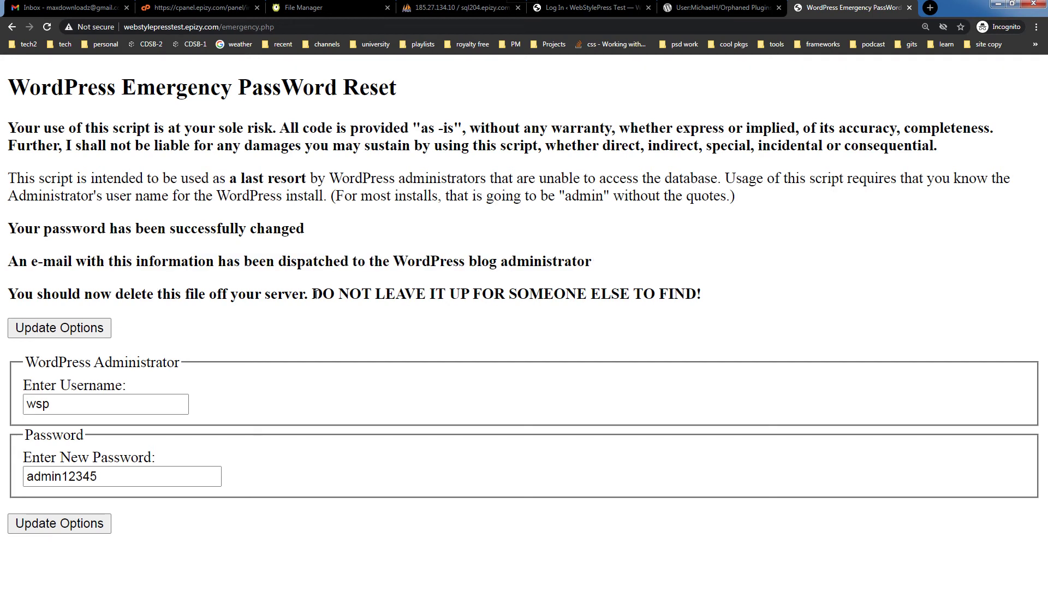
{"action": "left_click_drag", "start_coordinate": [56, 302], "coordinate": [318, 298]}
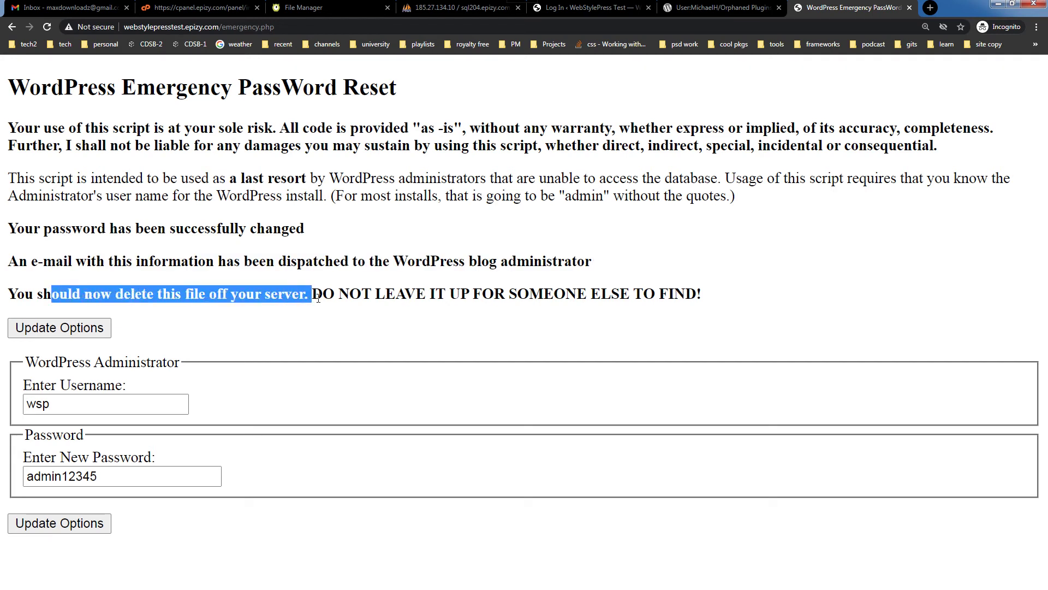
{"action": "left_click", "coordinate": [229, 297]}
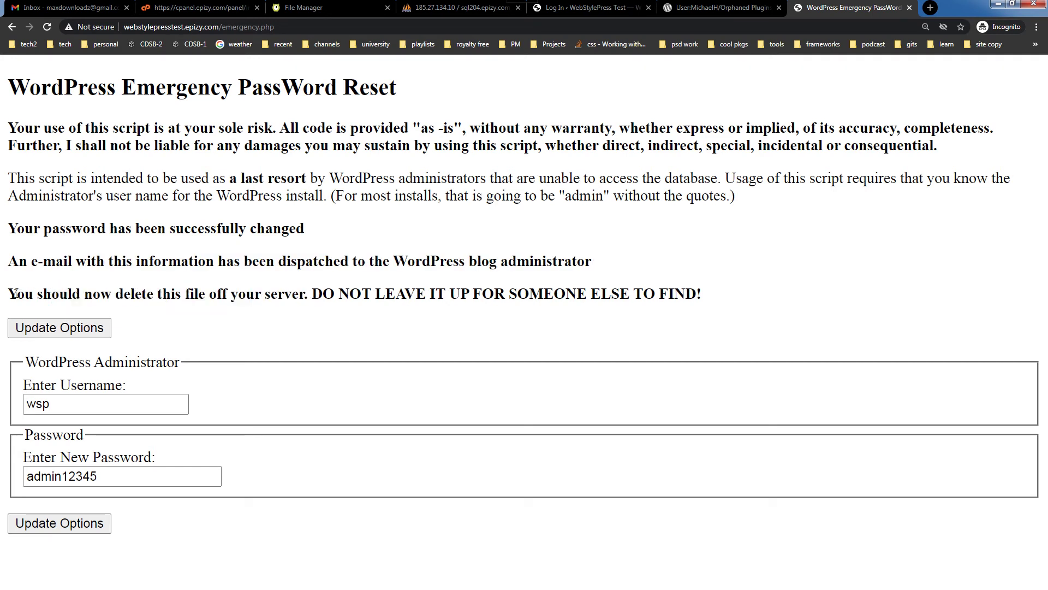
{"action": "left_click_drag", "start_coordinate": [11, 291], "coordinate": [35, 291]}
{"action": "mouse_move", "coordinate": [115, 295]}
{"action": "left_mouse_down"}
{"action": "mouse_move", "coordinate": [218, 295]}
{"action": "mouse_move", "coordinate": [204, 295]}
{"action": "left_mouse_up"}
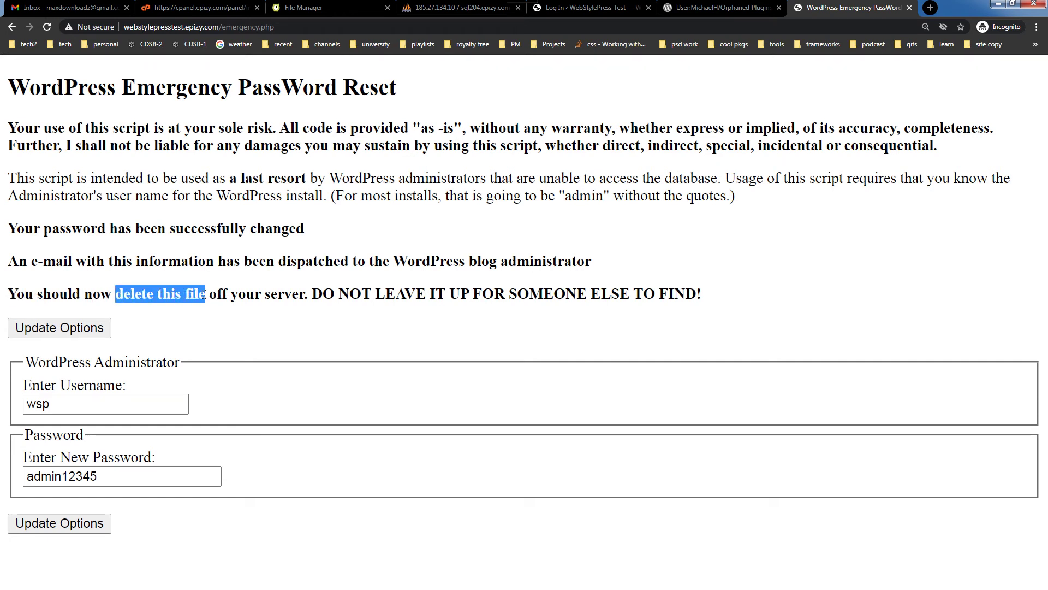
{"action": "left_click", "coordinate": [312, 309]}
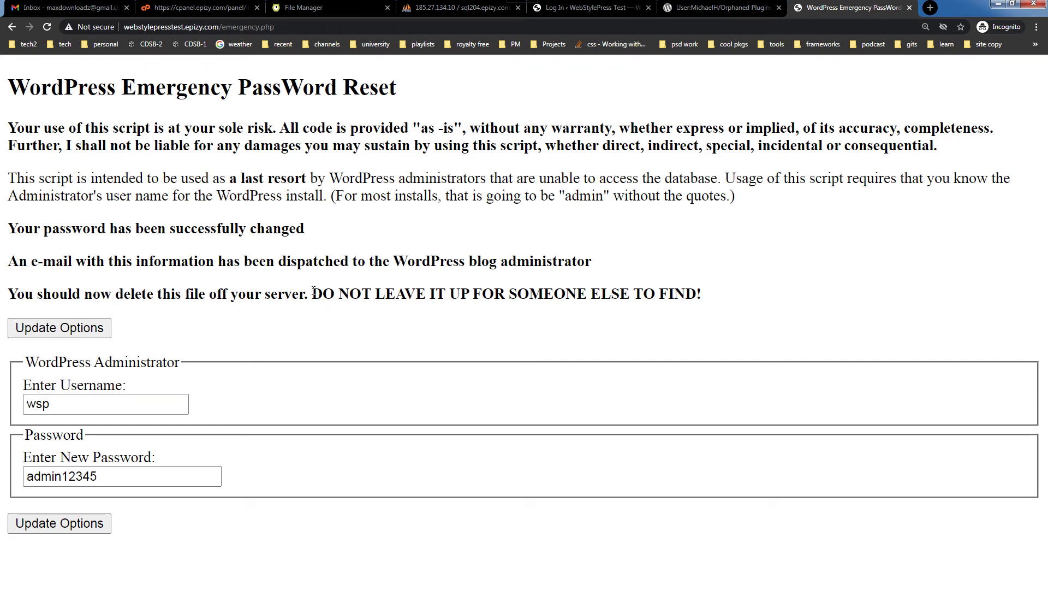
{"action": "mouse_move", "coordinate": [313, 293]}
{"action": "left_mouse_down"}
{"action": "mouse_move", "coordinate": [709, 287]}
{"action": "mouse_move", "coordinate": [3, 289]}
{"action": "left_mouse_up"}
{"action": "left_click", "coordinate": [682, 327]}
{"action": "left_click", "coordinate": [57, 9]}
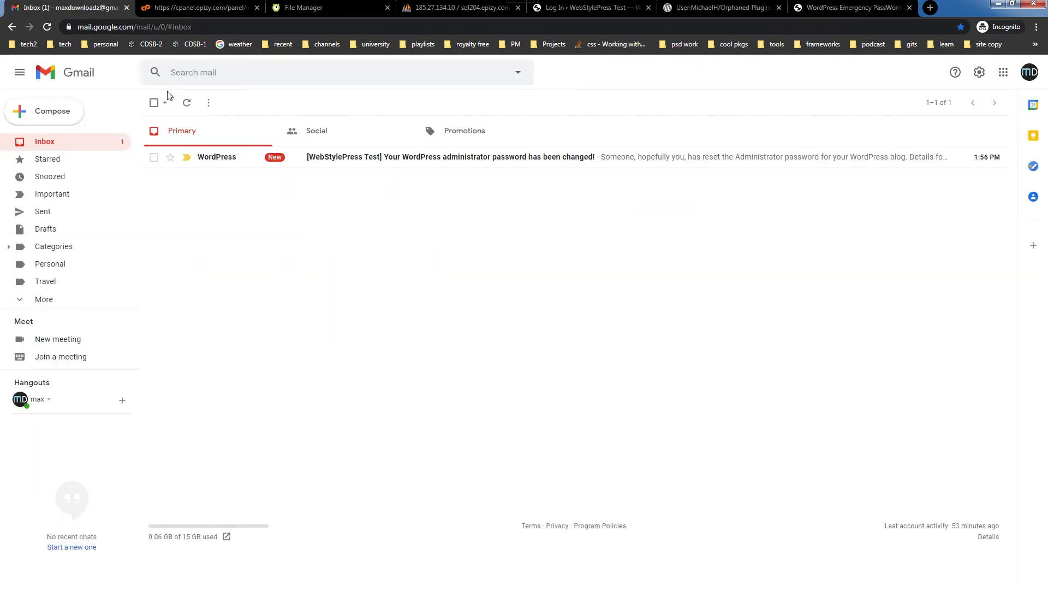
Read the WordPress email, highlighting the wsp username and password lines
{"action": "left_click", "coordinate": [219, 164]}
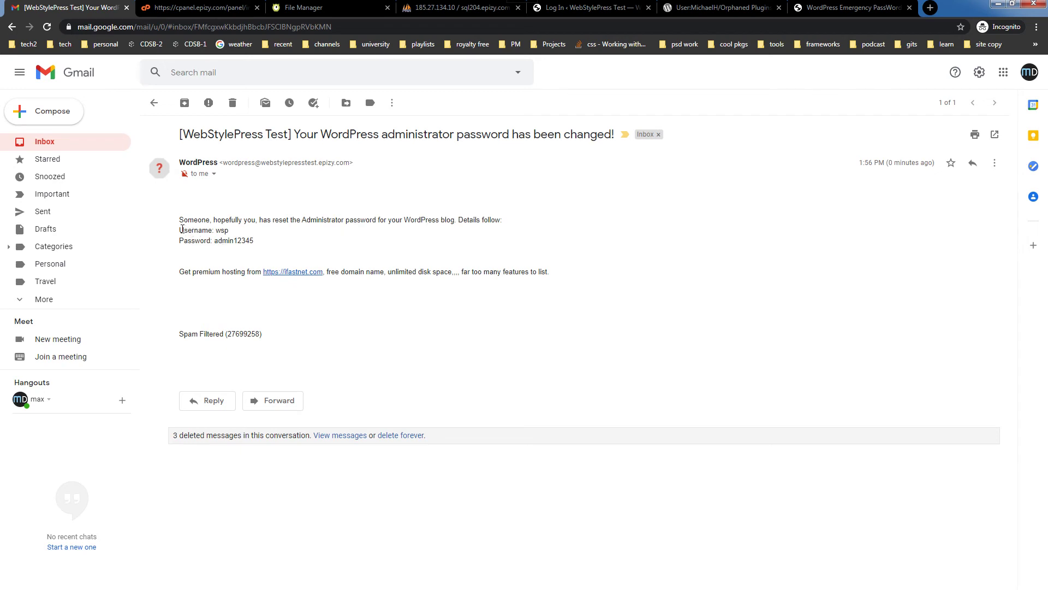
{"action": "left_click_drag", "start_coordinate": [179, 230], "coordinate": [243, 236]}
{"action": "left_click", "coordinate": [191, 252]}
{"action": "left_click_drag", "start_coordinate": [180, 247], "coordinate": [255, 244]}
{"action": "left_click", "coordinate": [254, 246]}
{"action": "left_click", "coordinate": [78, 143]}
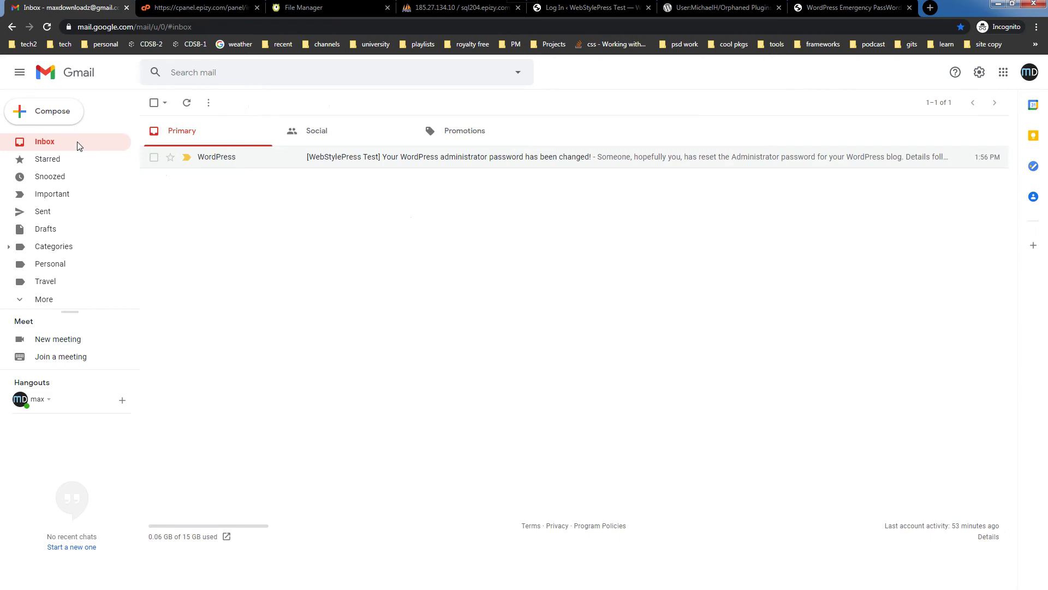
{"action": "left_click", "coordinate": [813, 9]}
Reload wpcs_users in phpMyAdmin to confirm wsp's changed password hash
{"action": "left_click", "coordinate": [730, 10]}
{"action": "left_click", "coordinate": [585, 9]}
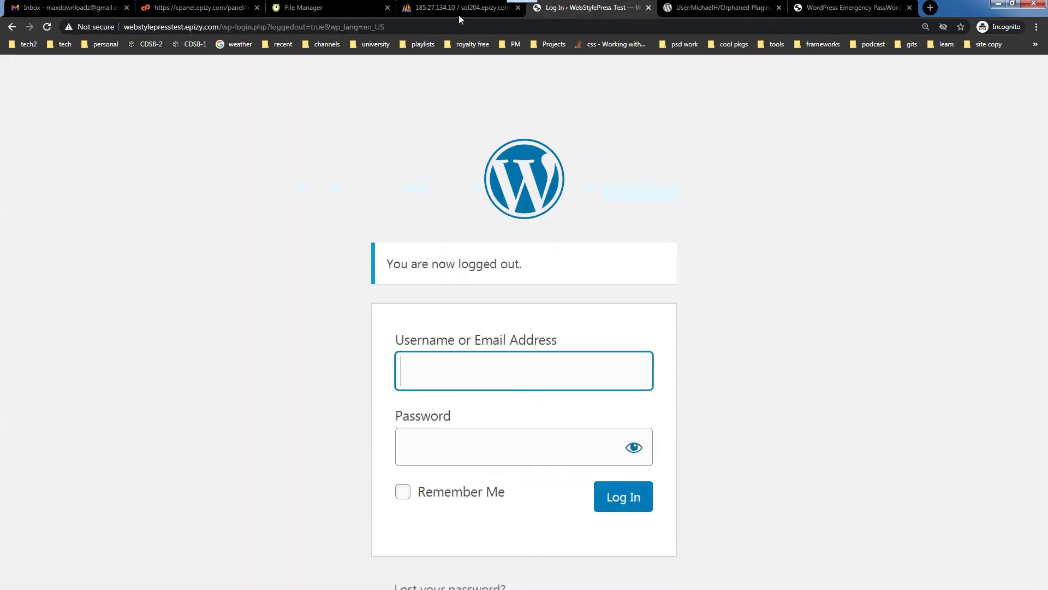
{"action": "left_click", "coordinate": [424, 11]}
{"action": "left_click", "coordinate": [562, 10]}
{"action": "key", "text": "ctrl+minus"}
{"action": "key", "text": "ctrl+minus"}
{"action": "key", "text": "ctrl+minus"}
{"action": "key", "text": "ctrl+minus"}
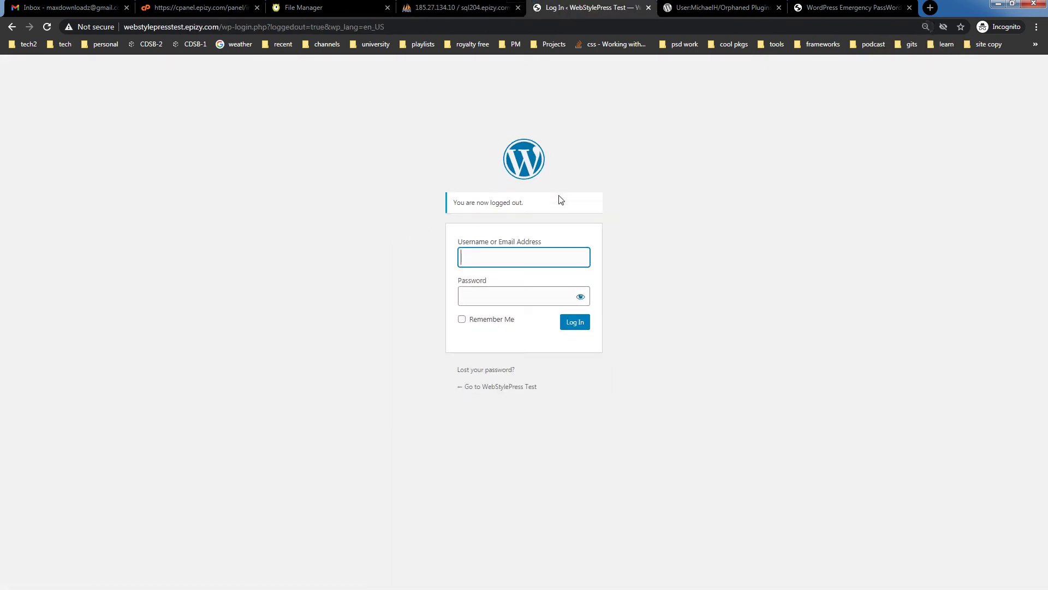
{"action": "key", "text": "ctrl+plus"}
{"action": "key", "text": "ctrl+plus"}
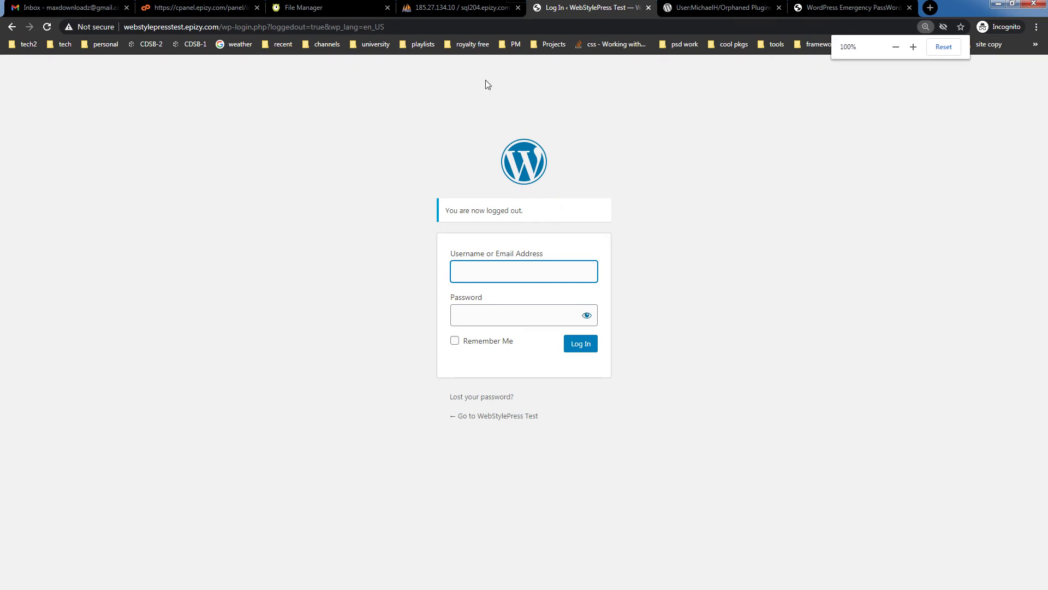
{"action": "left_click", "coordinate": [433, 10]}
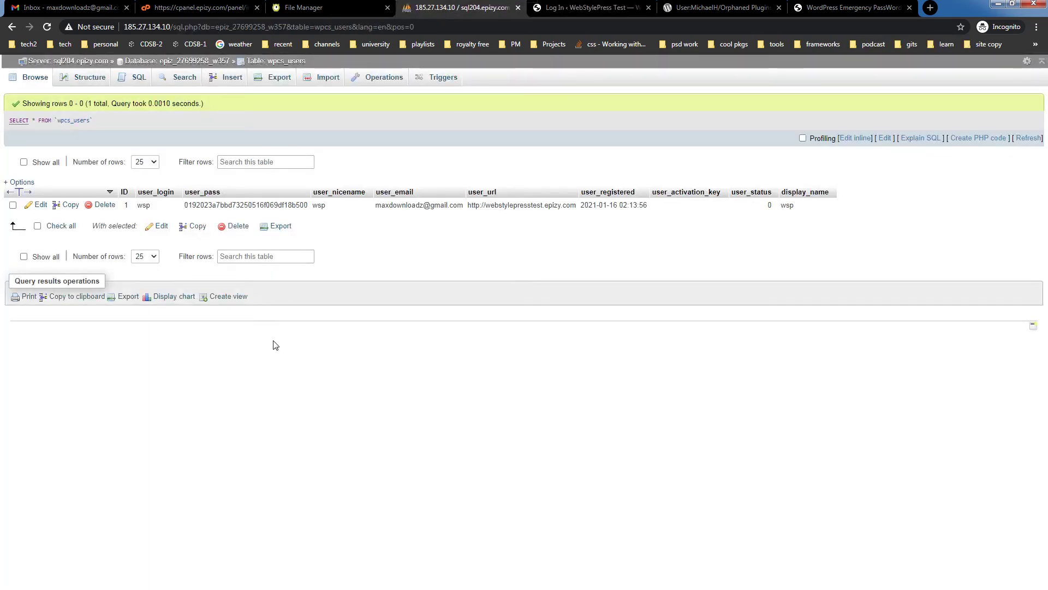
{"action": "left_click", "coordinate": [32, 80]}
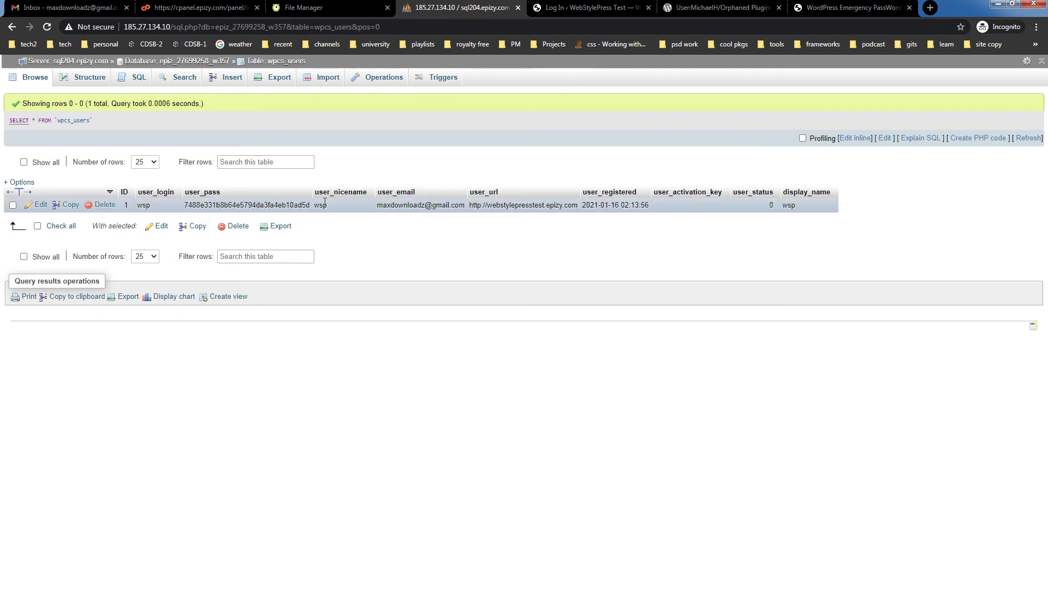
{"action": "left_click", "coordinate": [571, 10]}
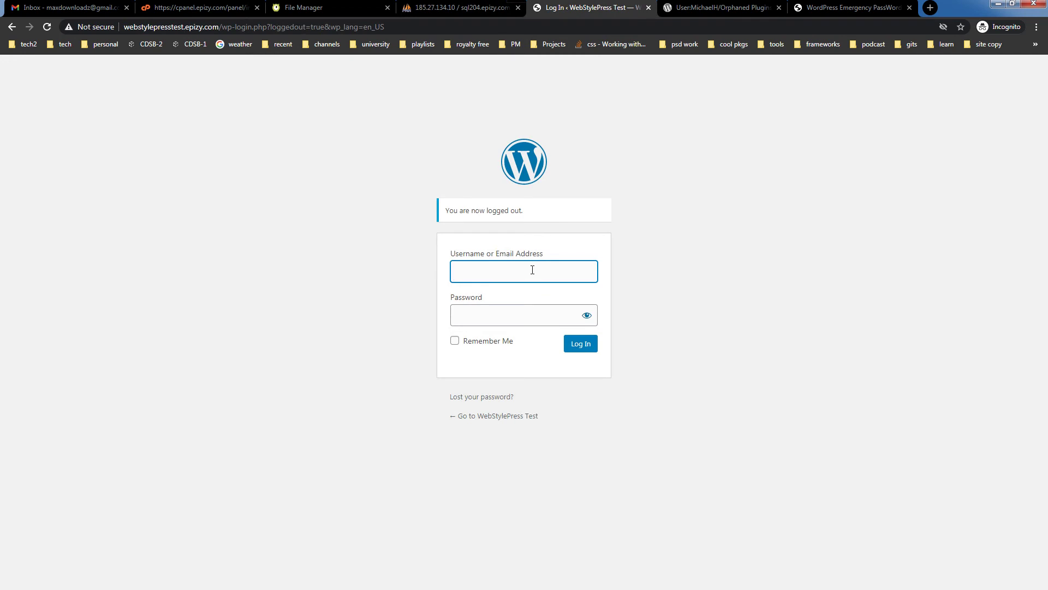
Attempt a login as wsp with the old password
{"action": "key", "text": "Tab"}
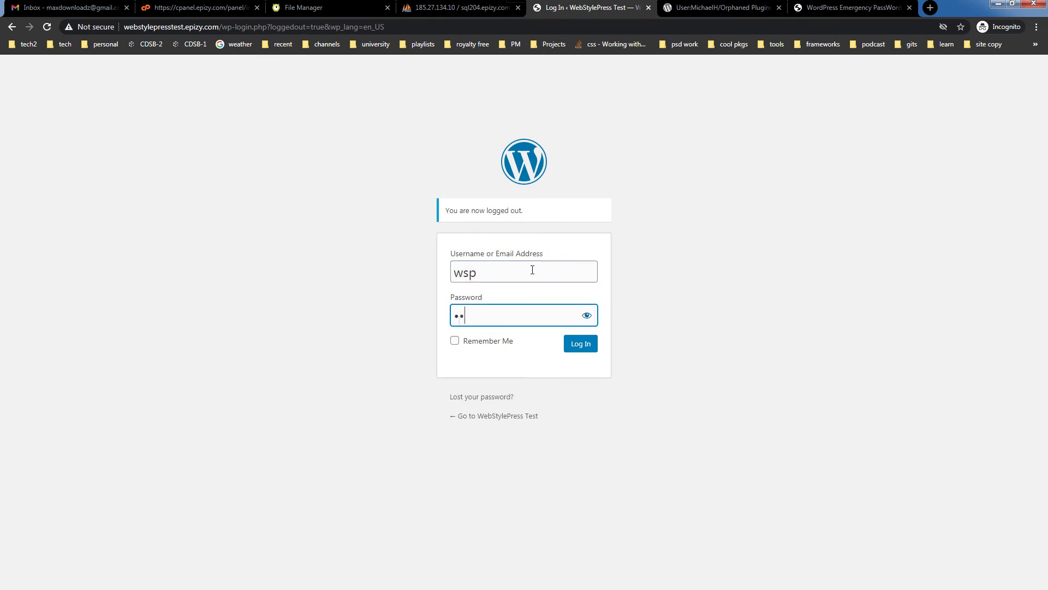
{"action": "key", "text": "Return"}
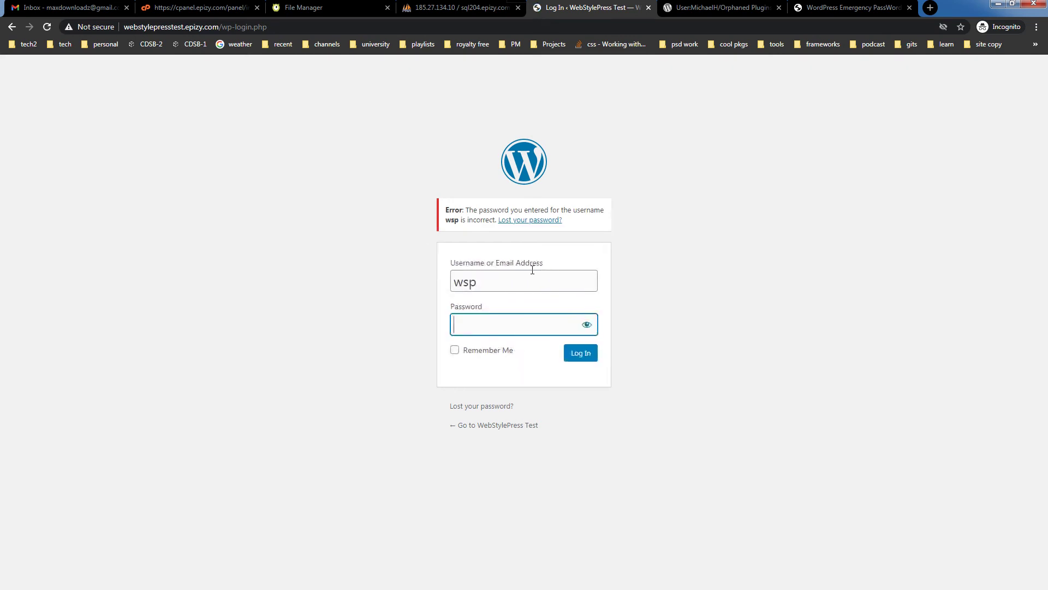
{"action": "left_click", "coordinate": [587, 324]}
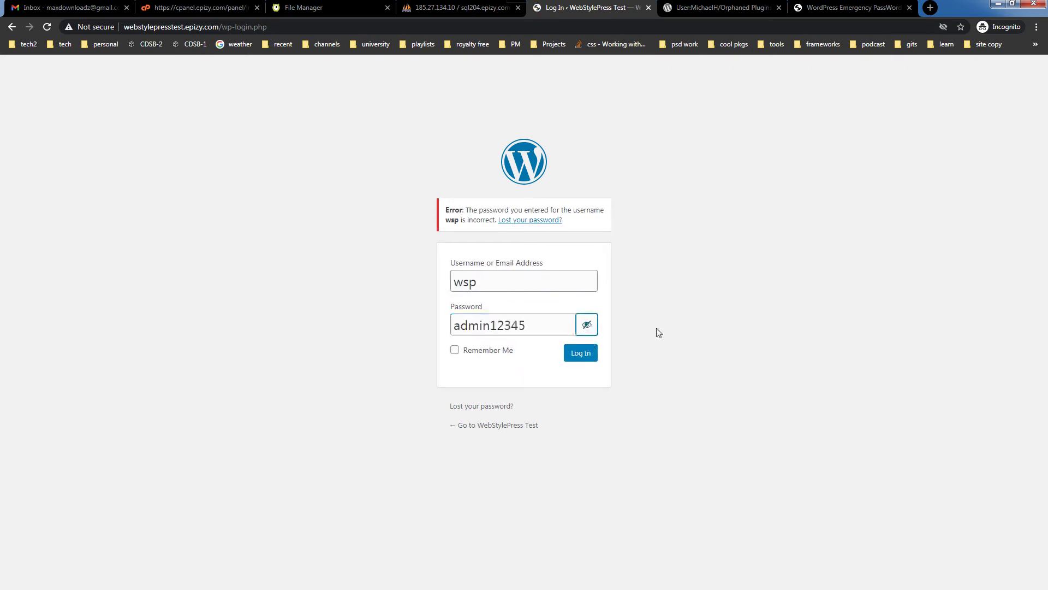
{"action": "left_click", "coordinate": [582, 353]}
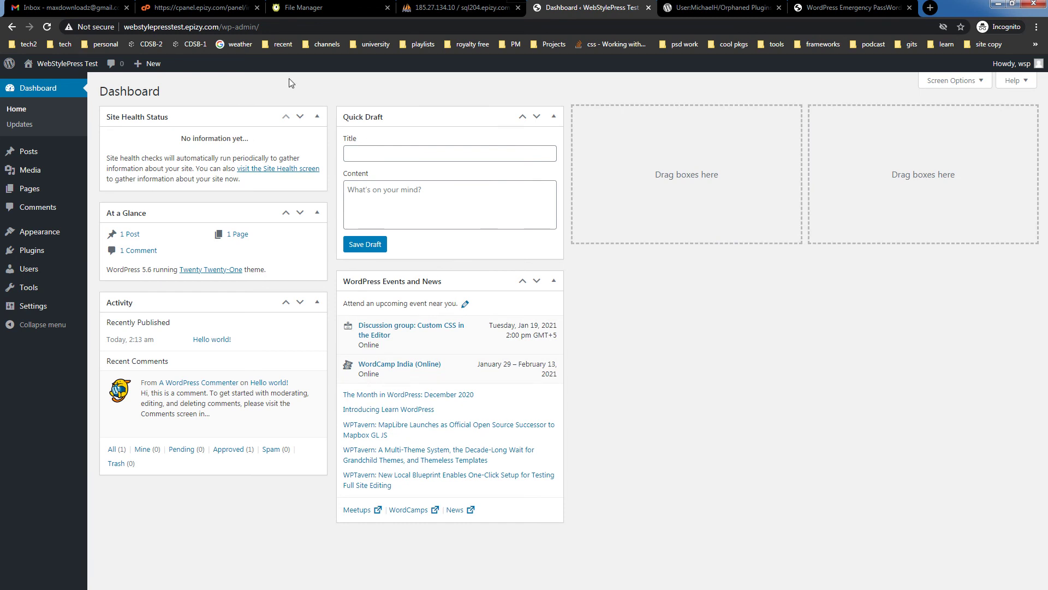
{"action": "left_click", "coordinate": [305, 14]}
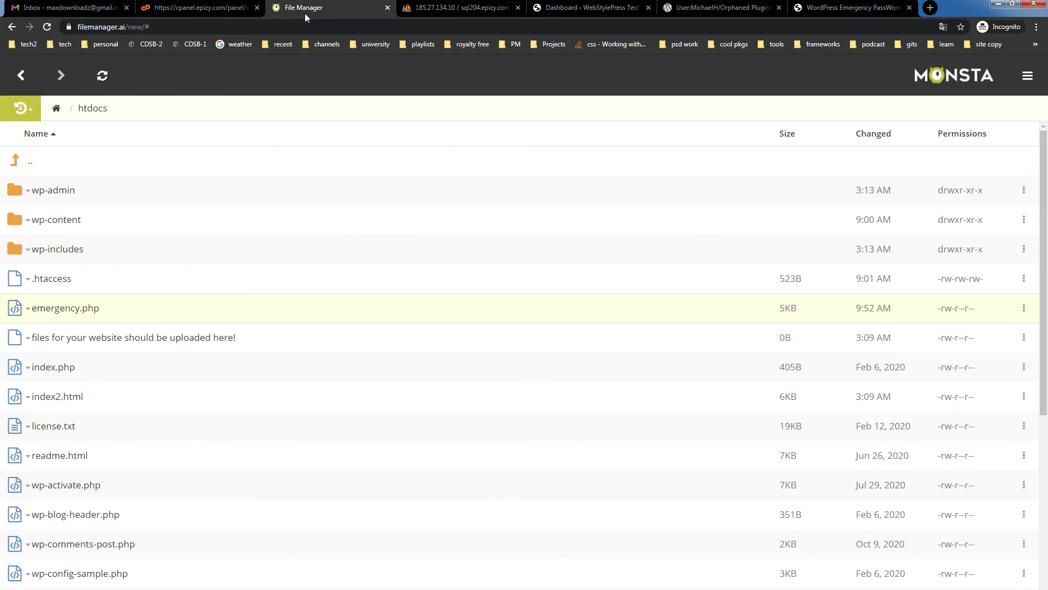
{"action": "left_click", "coordinate": [503, 11]}
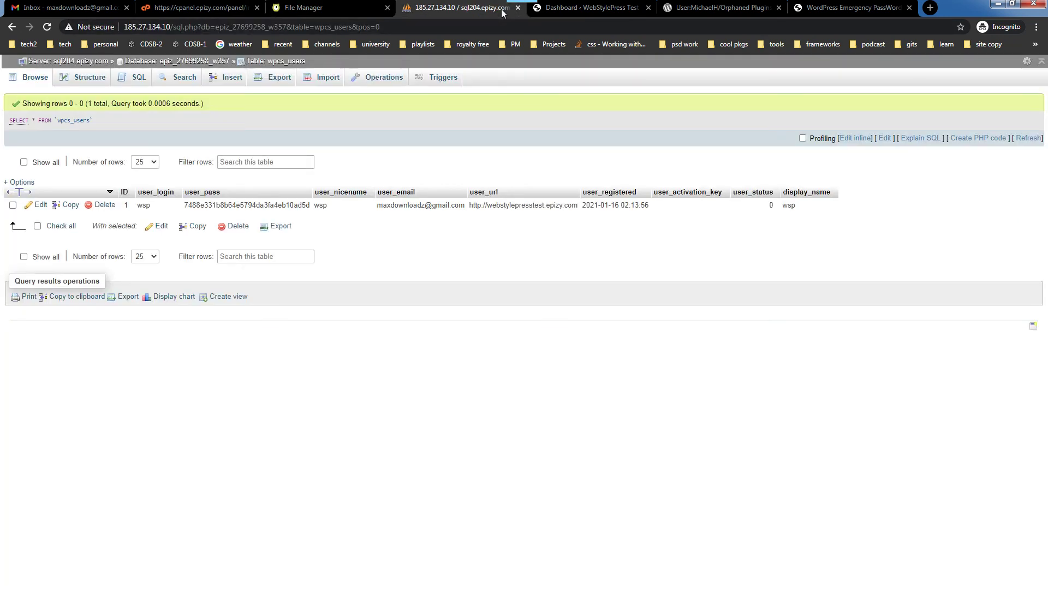
{"action": "left_click", "coordinate": [553, 12]}
{"action": "left_click", "coordinate": [314, 10]}
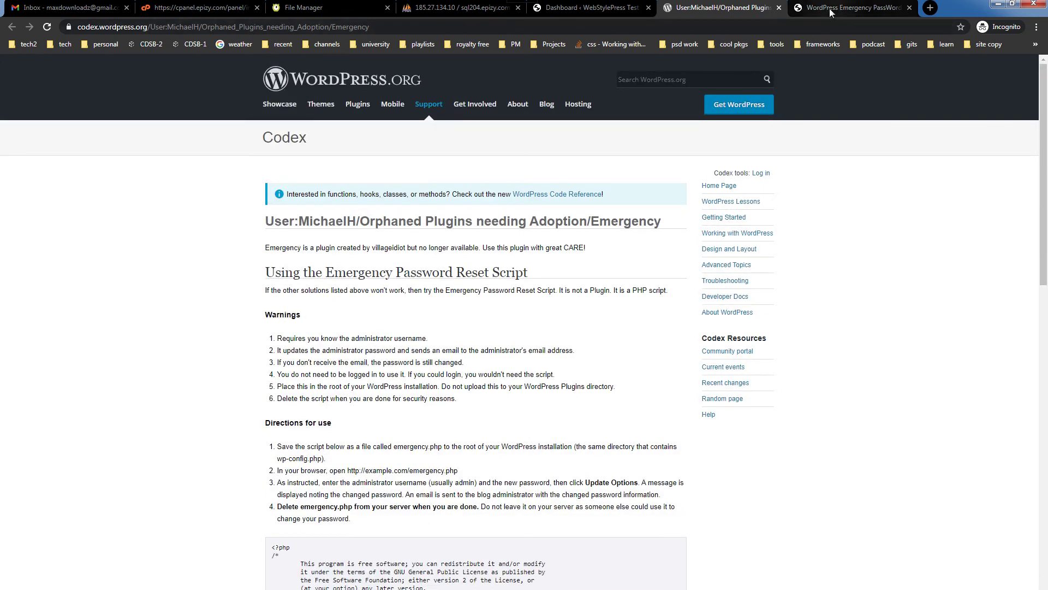
{"action": "left_click", "coordinate": [831, 12]}
{"action": "left_click_drag", "start_coordinate": [38, 242], "coordinate": [1, 244]}
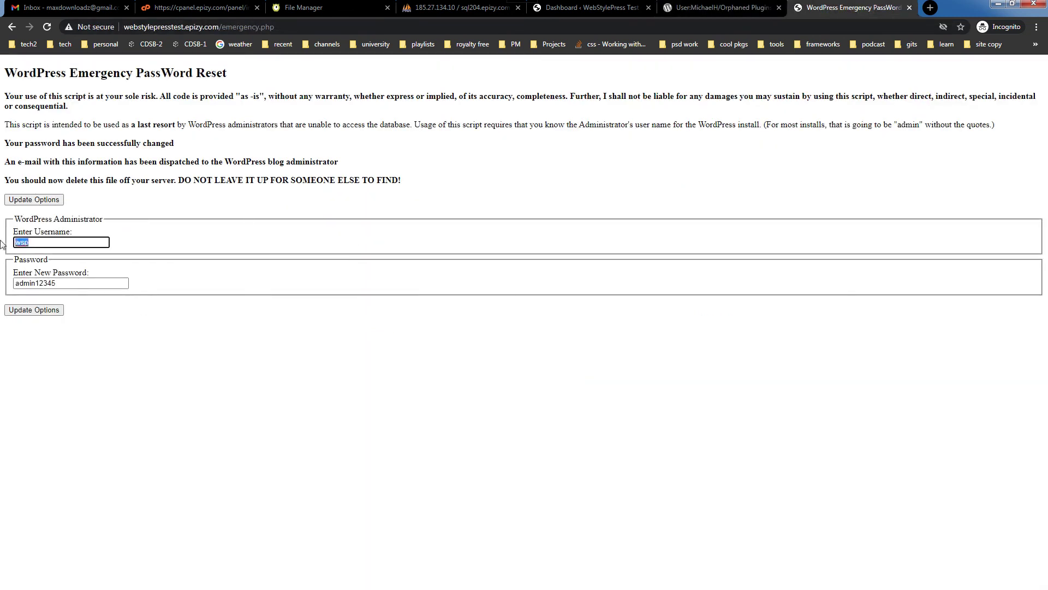
{"action": "left_click_drag", "start_coordinate": [68, 280], "coordinate": [3, 279]}
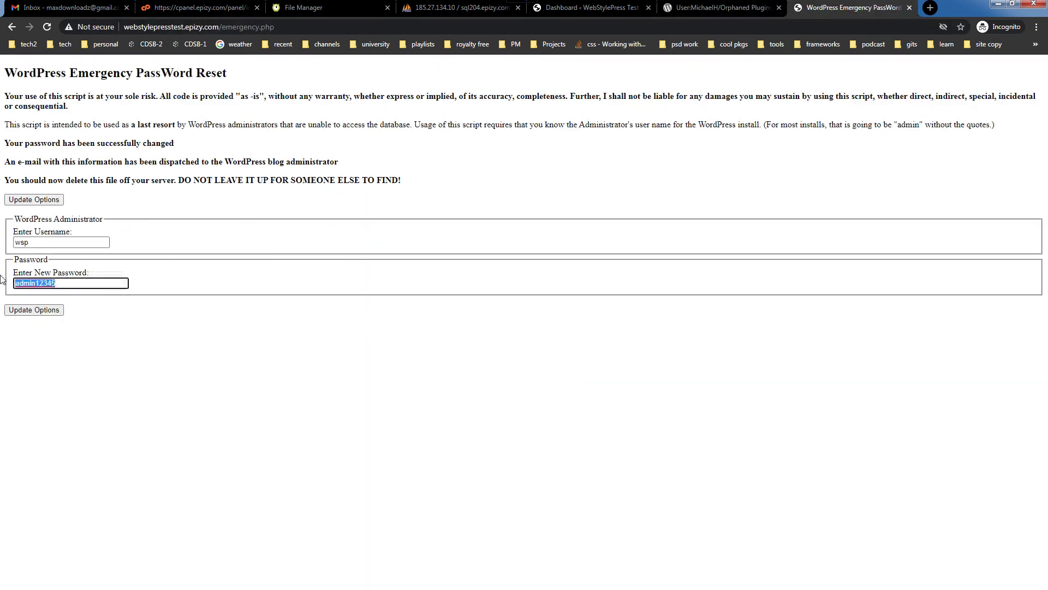
{"action": "left_click", "coordinate": [157, 331]}
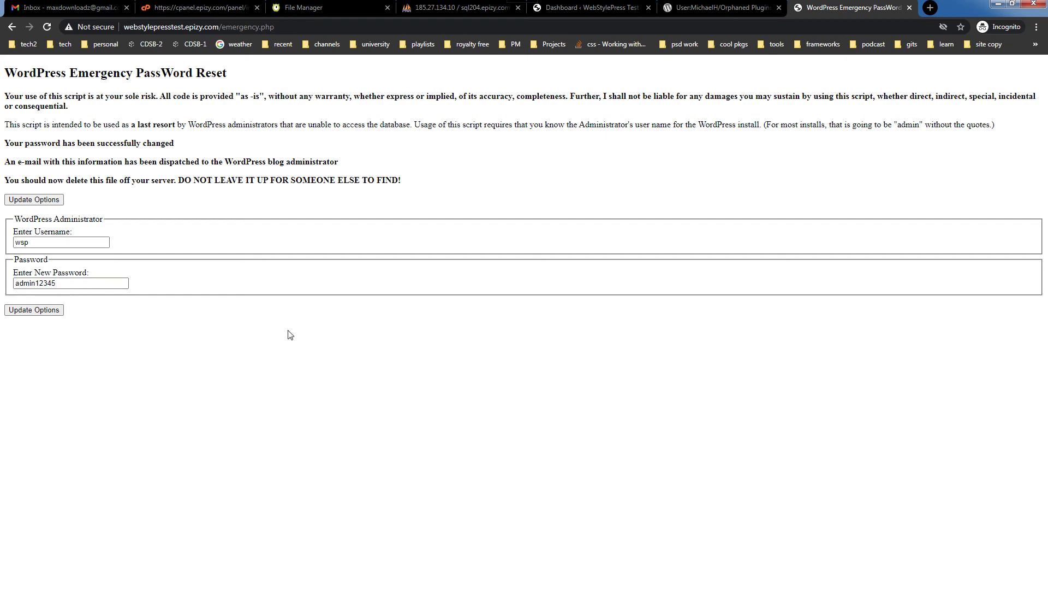
{"action": "left_click", "coordinate": [326, 14]}
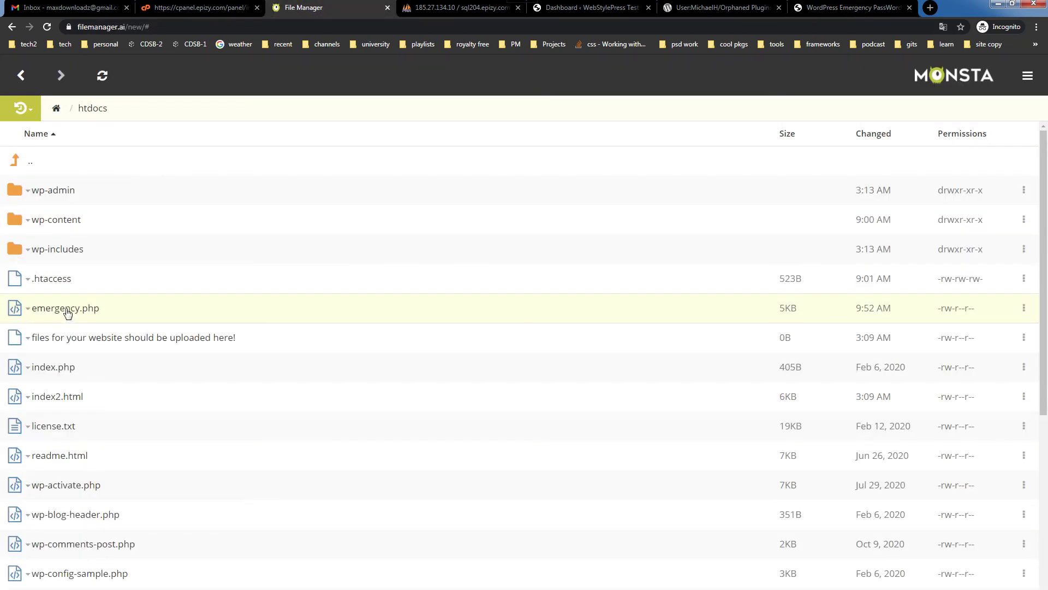
{"action": "left_click", "coordinate": [555, 14]}
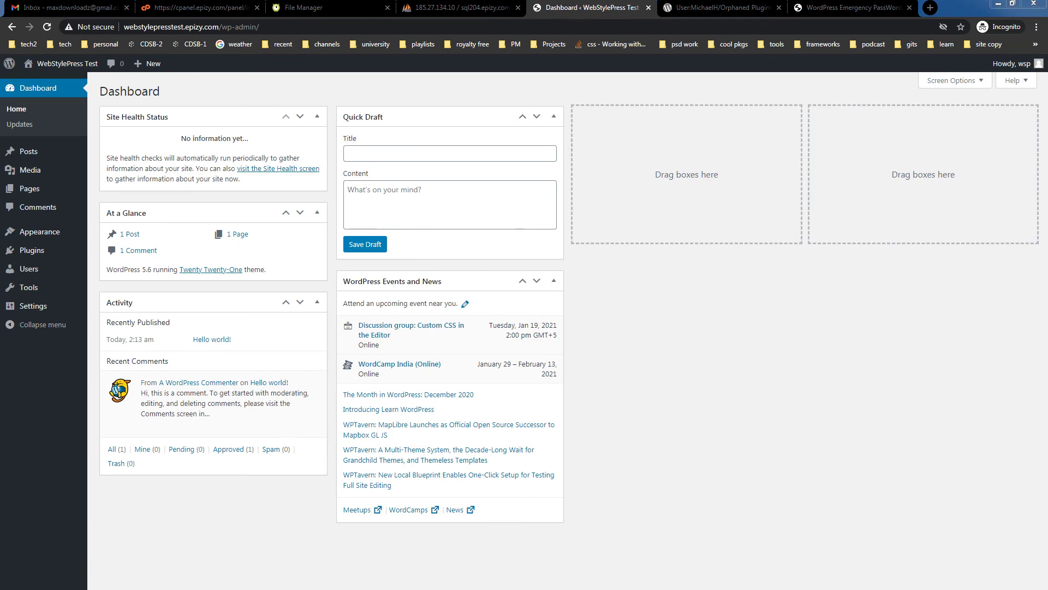